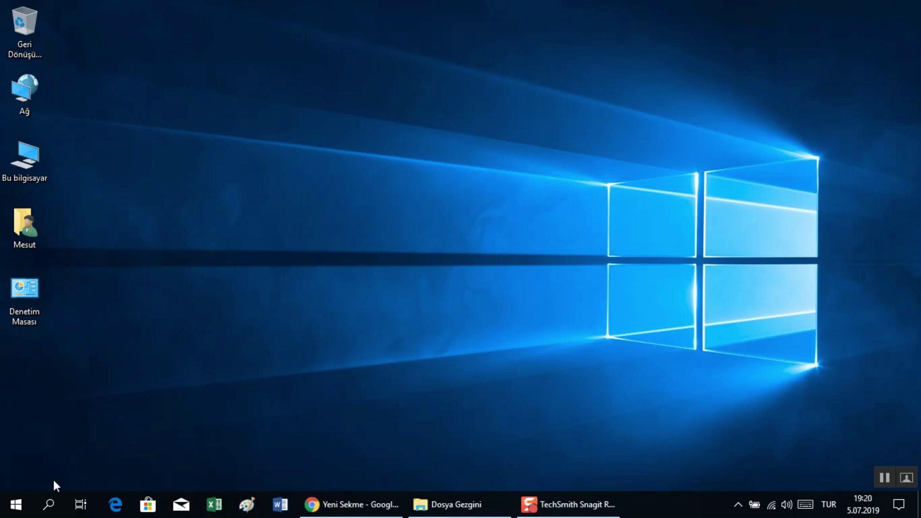
View the Start menu and close it, and search Windows for "ista"
click(12, 508)
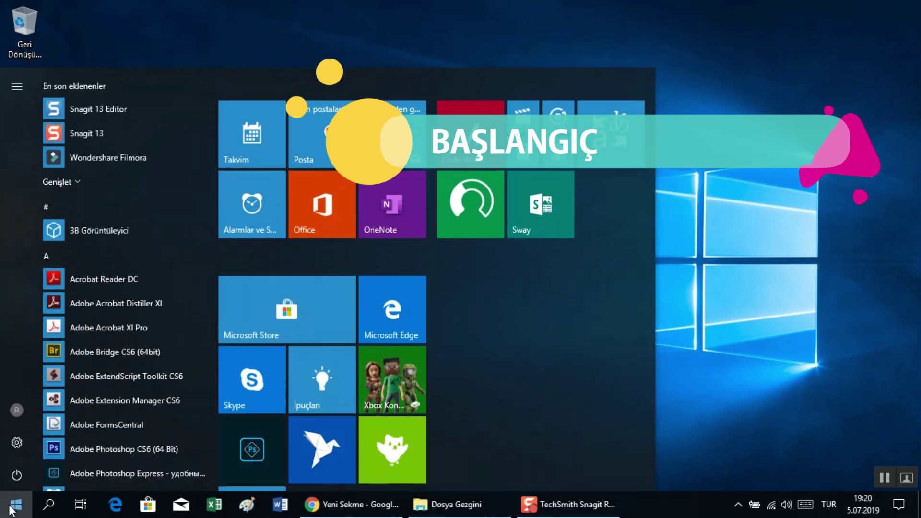
click(11, 509)
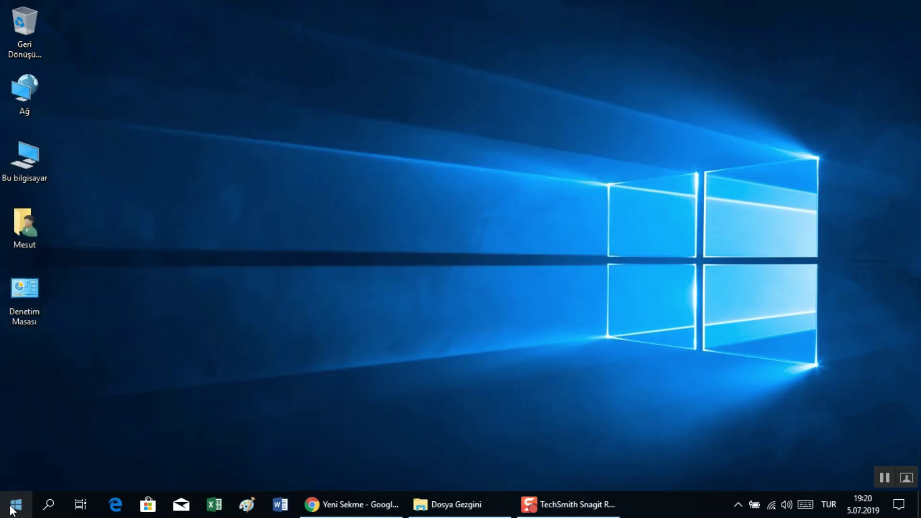
click(49, 505)
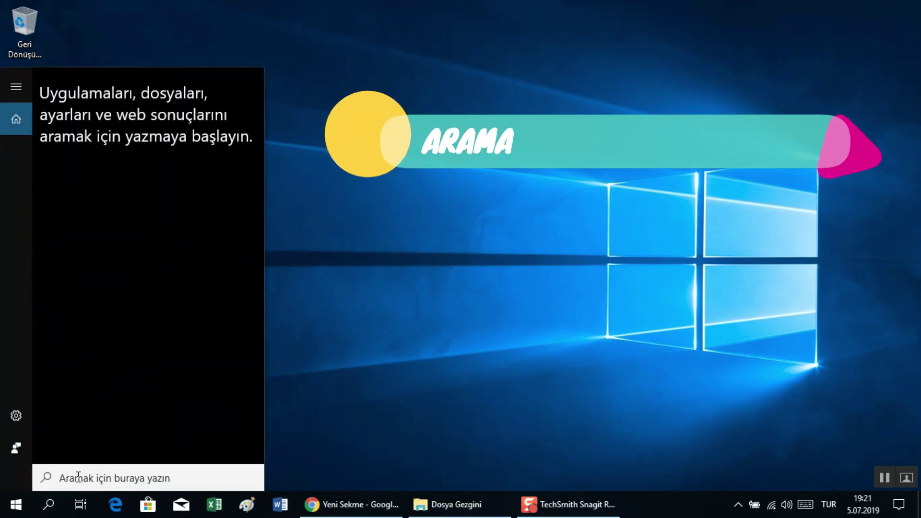
text(i)
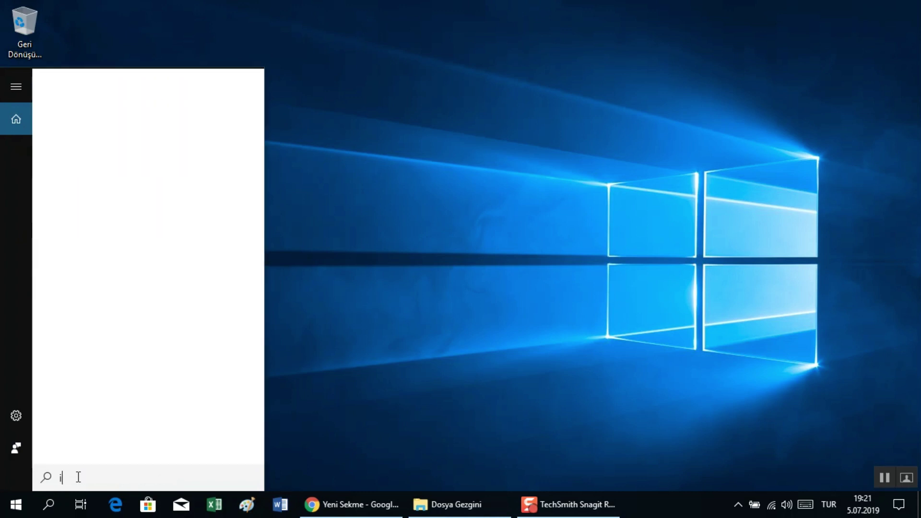
text(st)
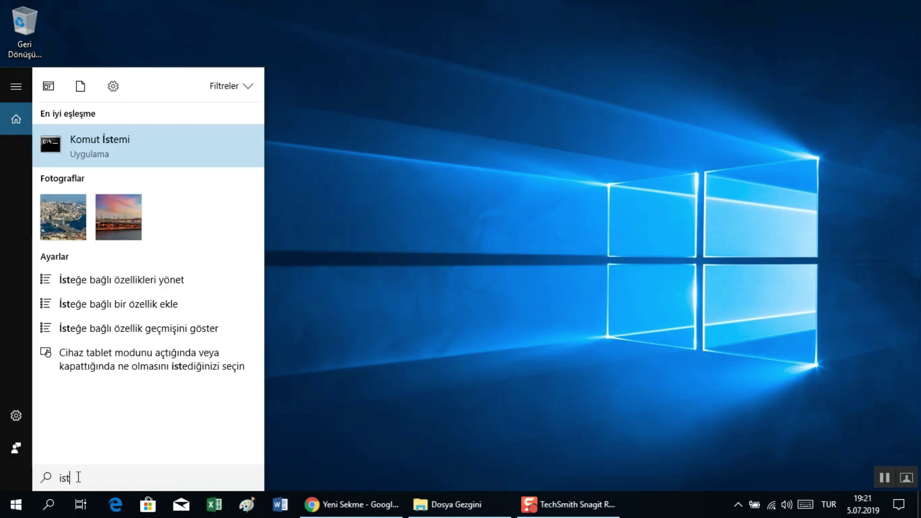
text(a)
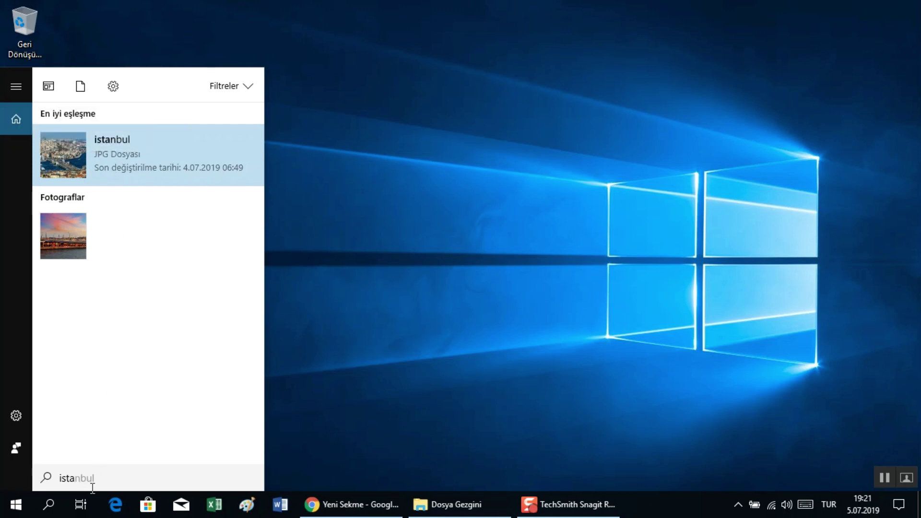
Launch Word 2013 from a Windows search for "wor", and close it at its start screen
key(BackSpace)
key(BackSpace)
key(BackSpace)
key(BackSpace)
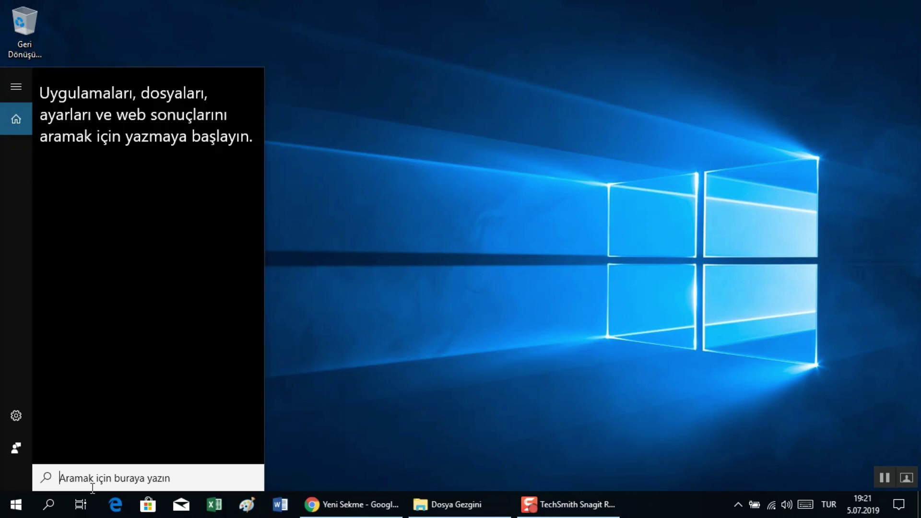
text(wor)
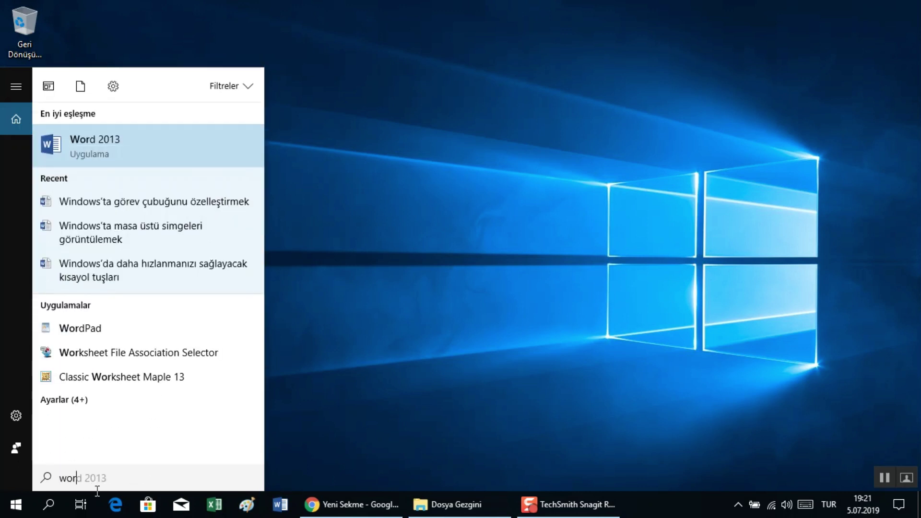
click(98, 144)
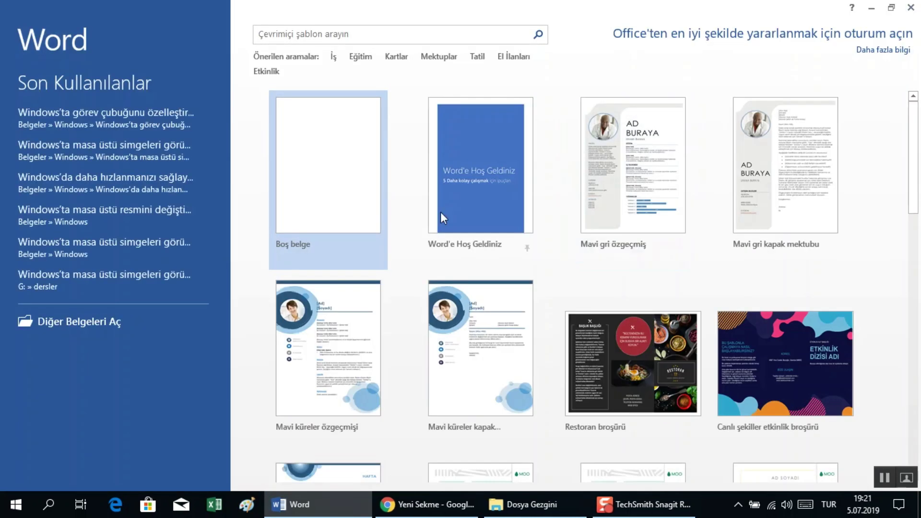
key(alt+F4)
Launch Excel 2013 from a Windows search for "exc", and close it at its start screen
click(50, 503)
text(ex)
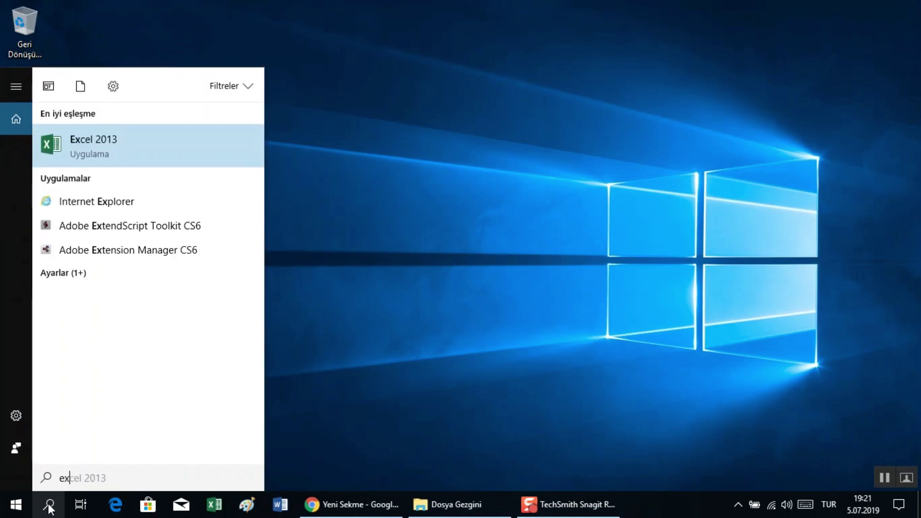
text(c)
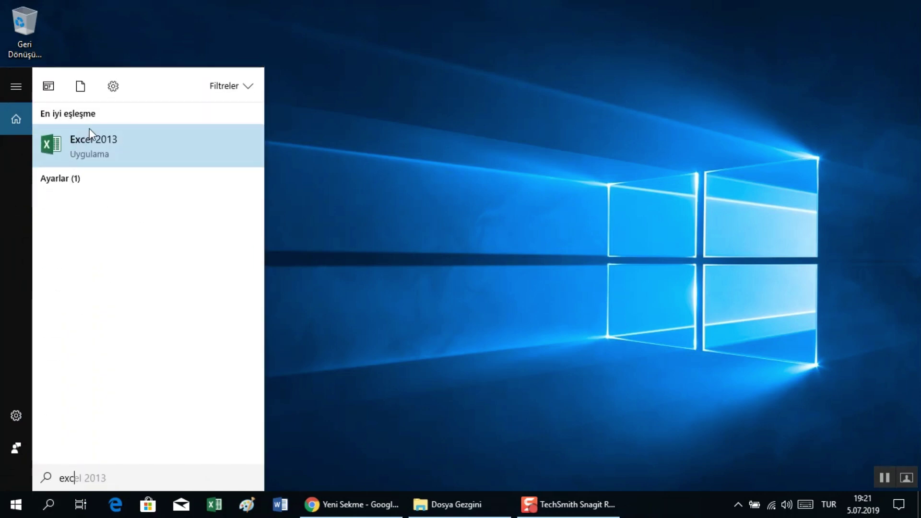
click(90, 146)
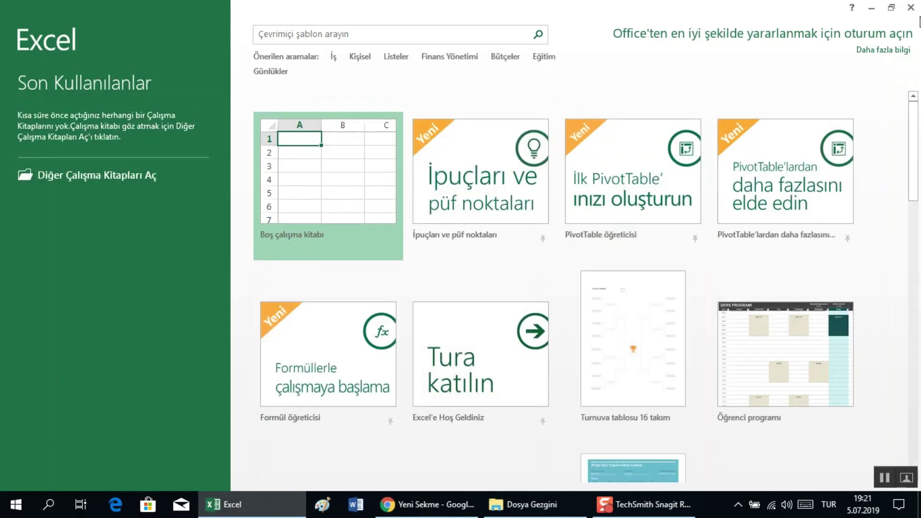
click(910, 7)
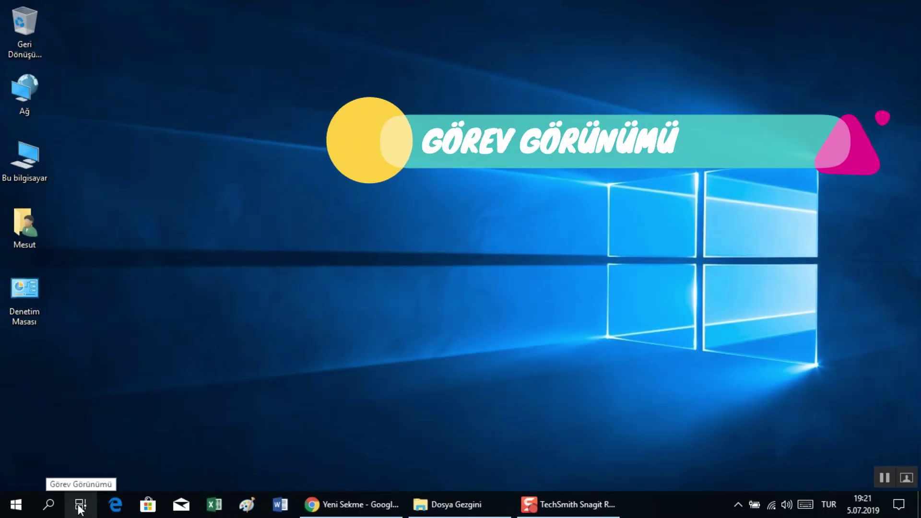
View the open windows in Task View, and briefly restore and minimize the Chrome and File Explorer windows
click(80, 505)
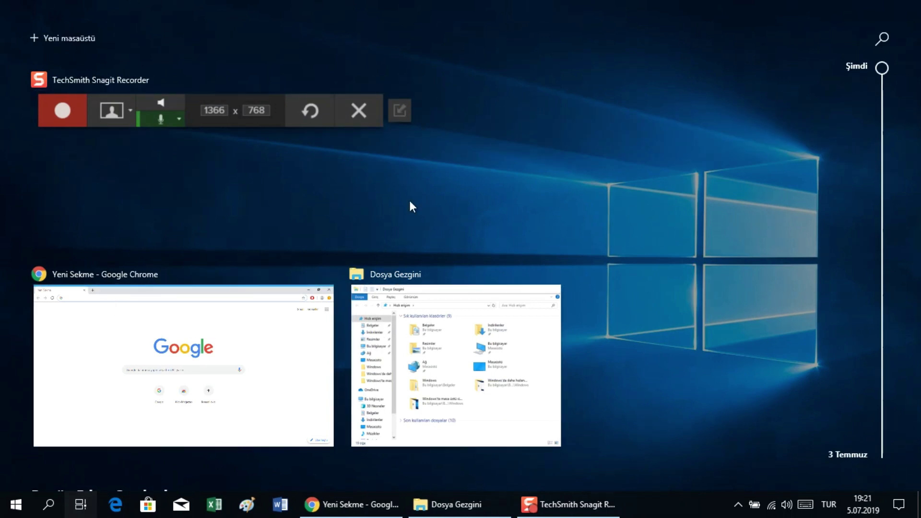
click(80, 505)
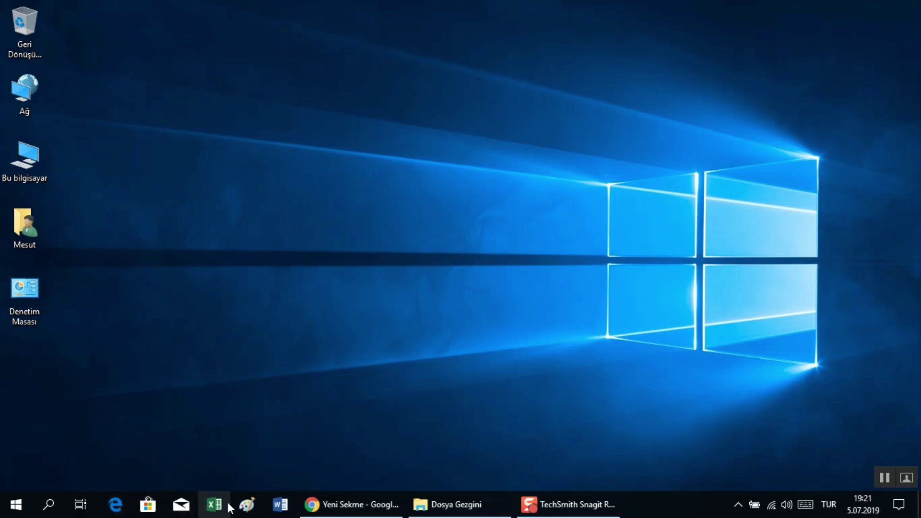
mouse_move(331, 514)
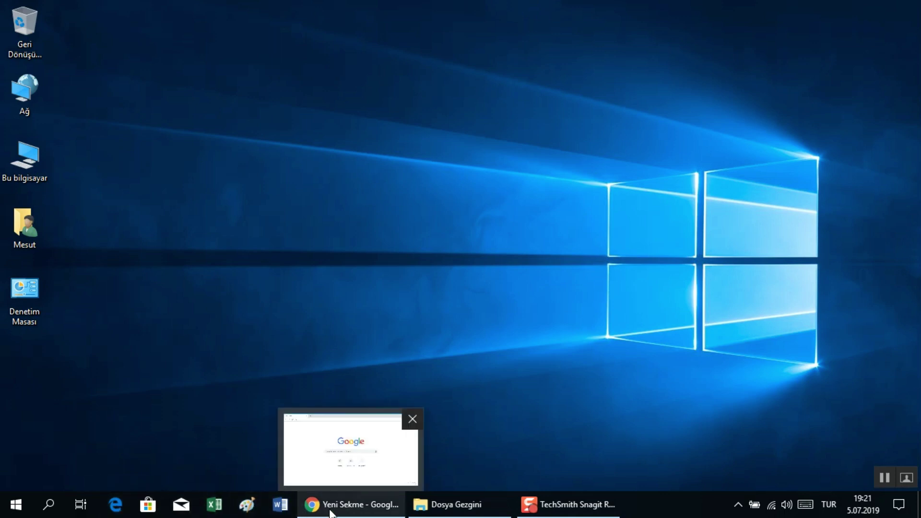
click(371, 515)
click(365, 508)
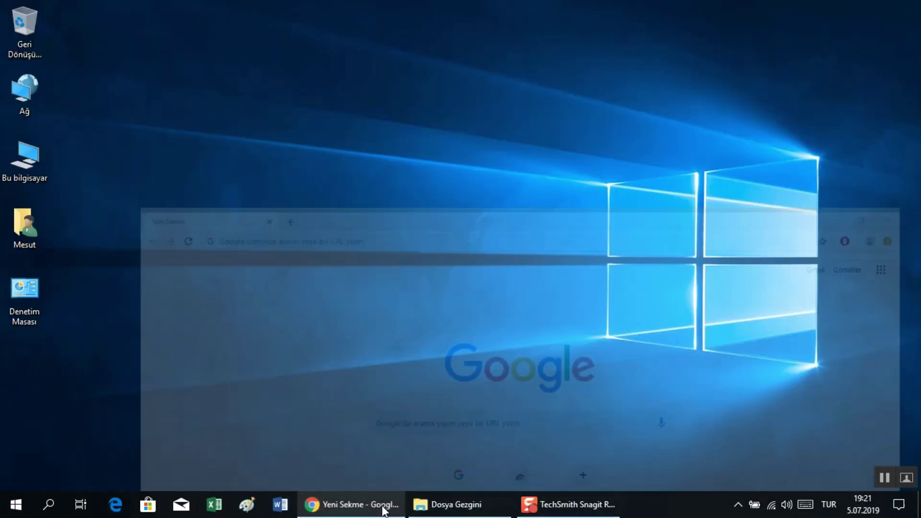
click(451, 509)
click(451, 508)
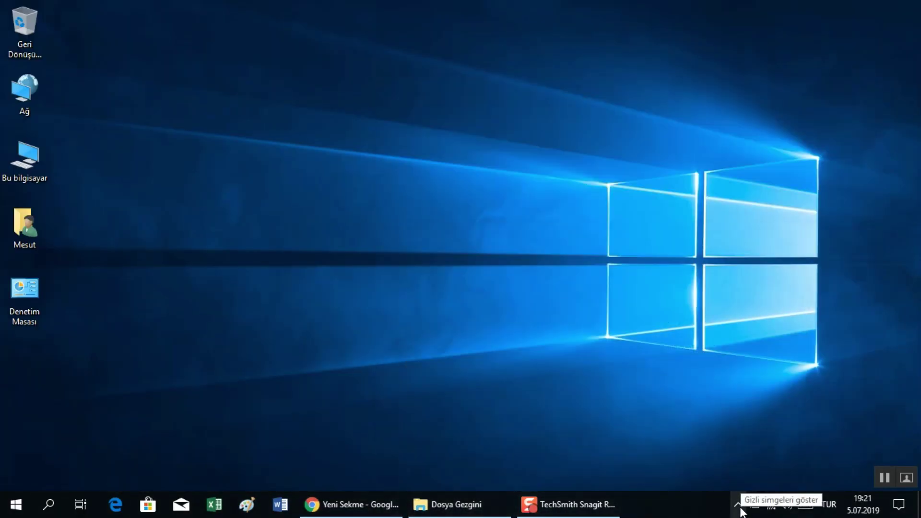
View the hidden notification-area icons, and toggle between the open windows and the desktop
click(738, 505)
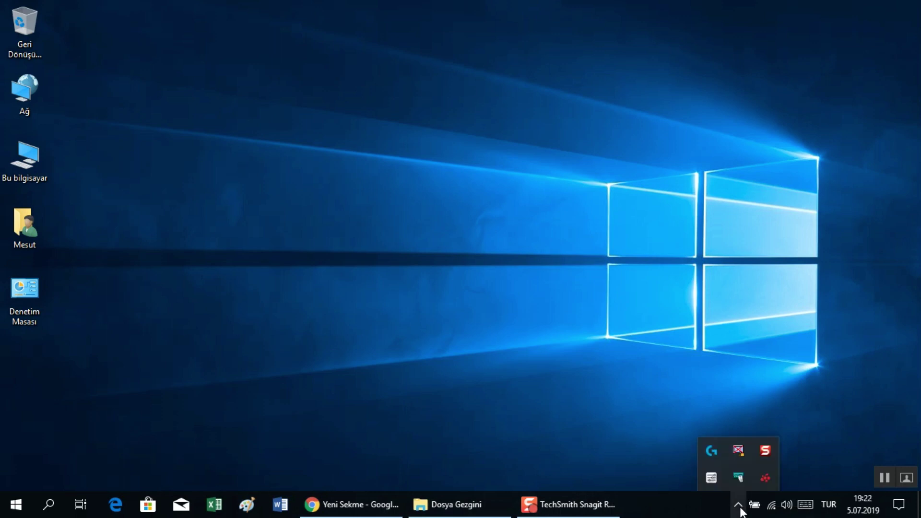
click(740, 508)
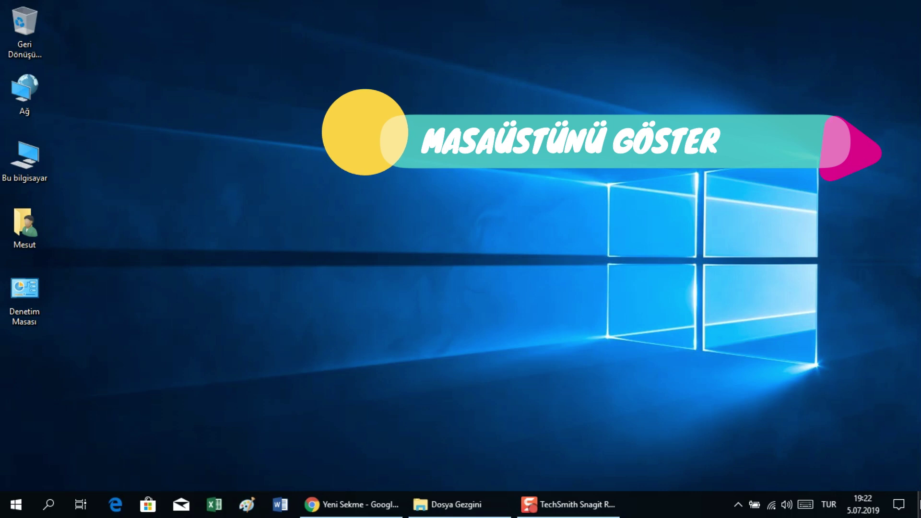
key(super+d)
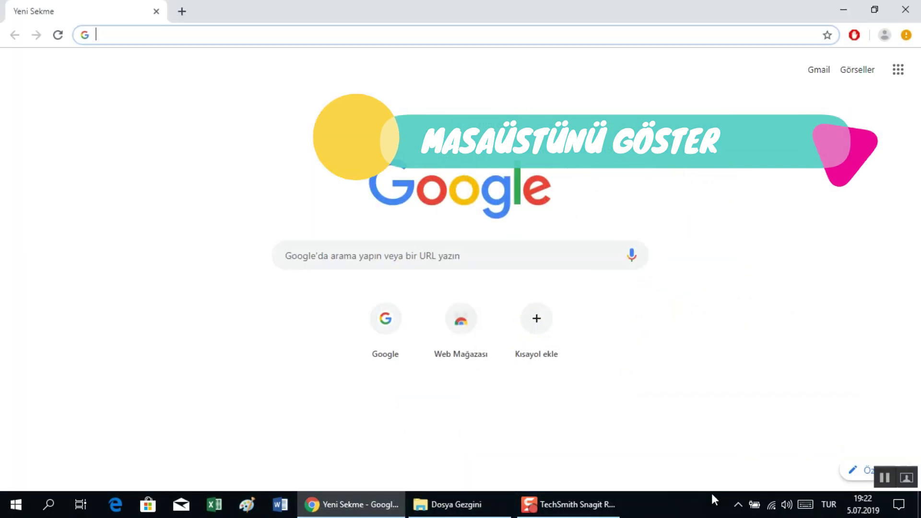
key(super+d)
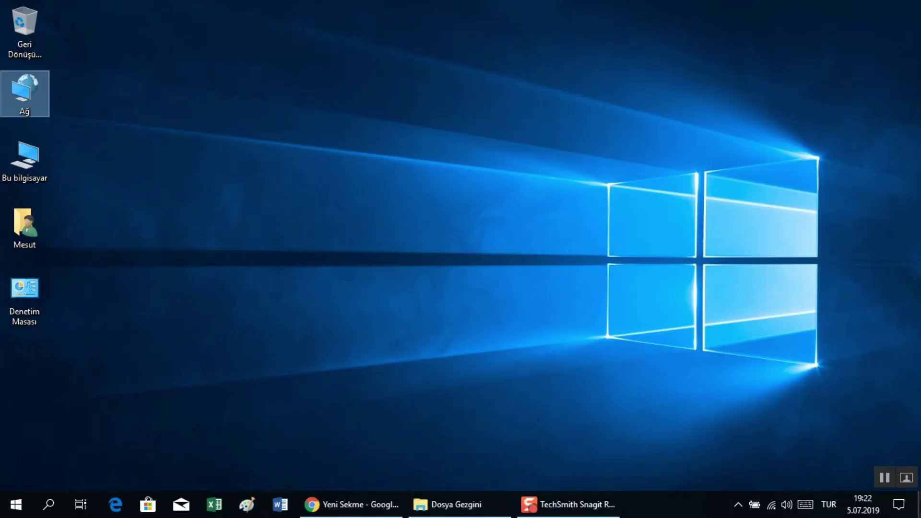
Add the Masaüstü (Desktop) toolbar to the taskbar and view its list of items
right_click(668, 512)
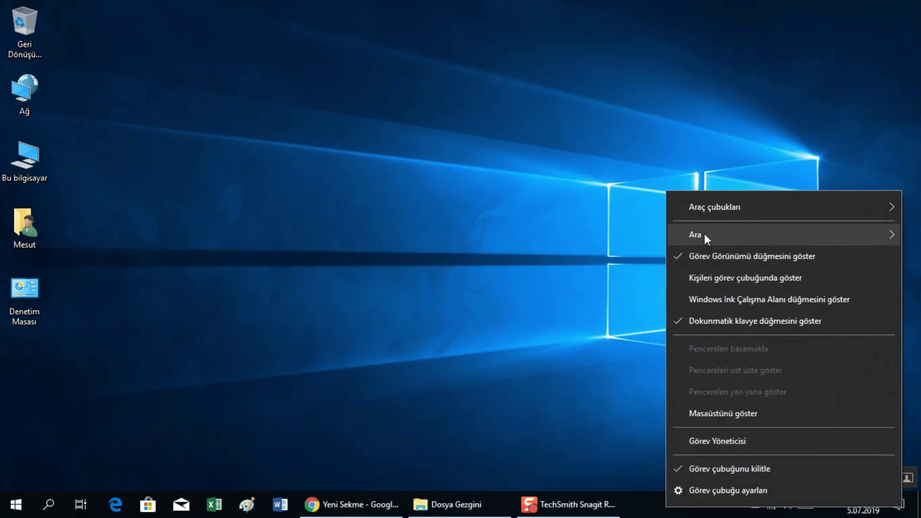
mouse_move(706, 215)
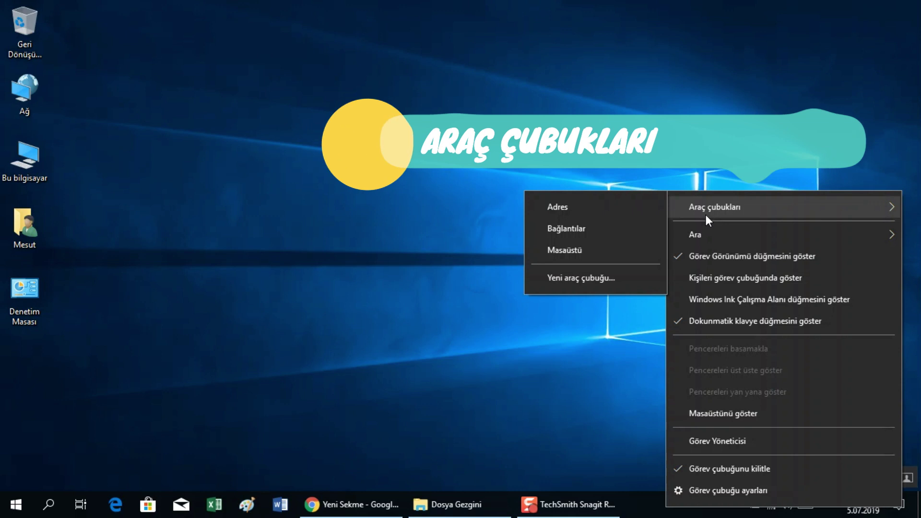
click(590, 251)
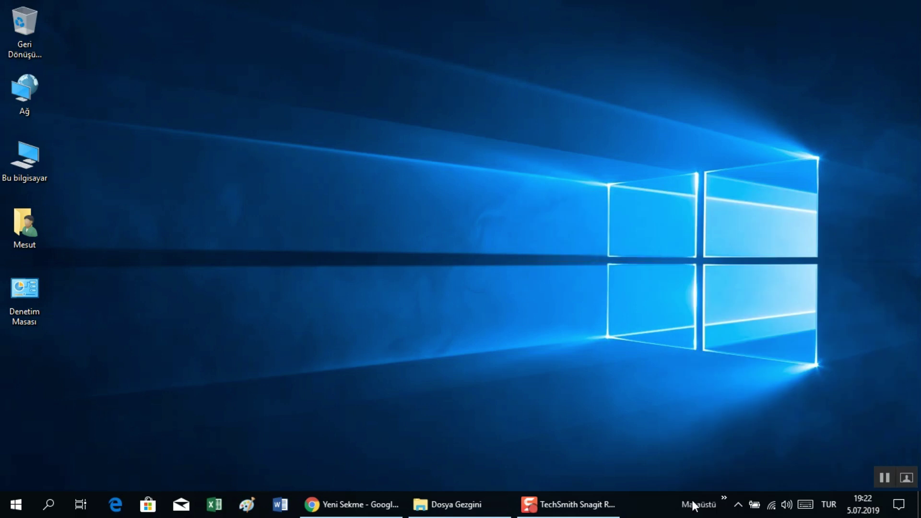
click(724, 501)
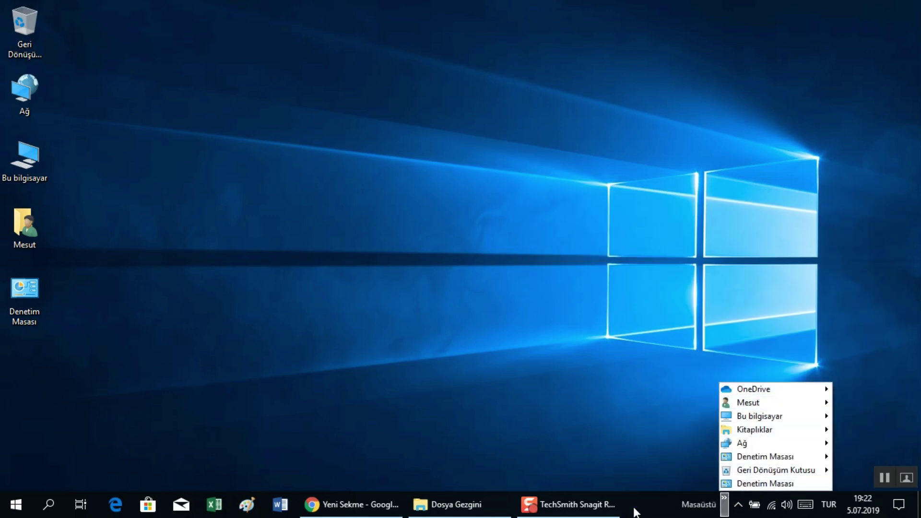
click(649, 513)
Set the taskbar search to show the search box, and hide the Task View button
right_click(651, 512)
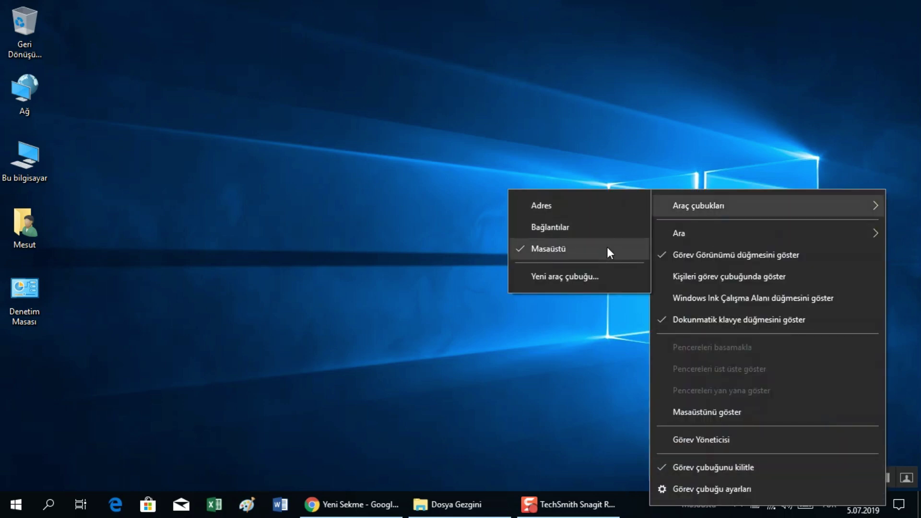
mouse_move(692, 242)
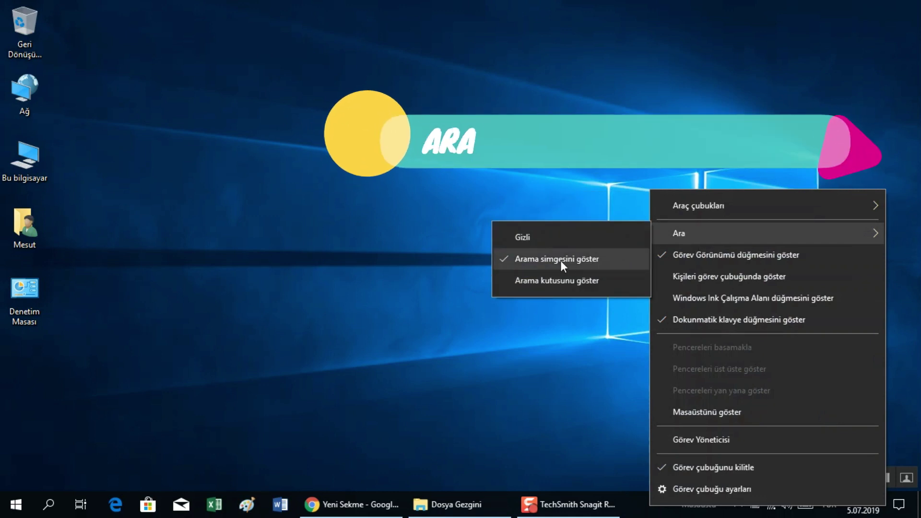
click(563, 283)
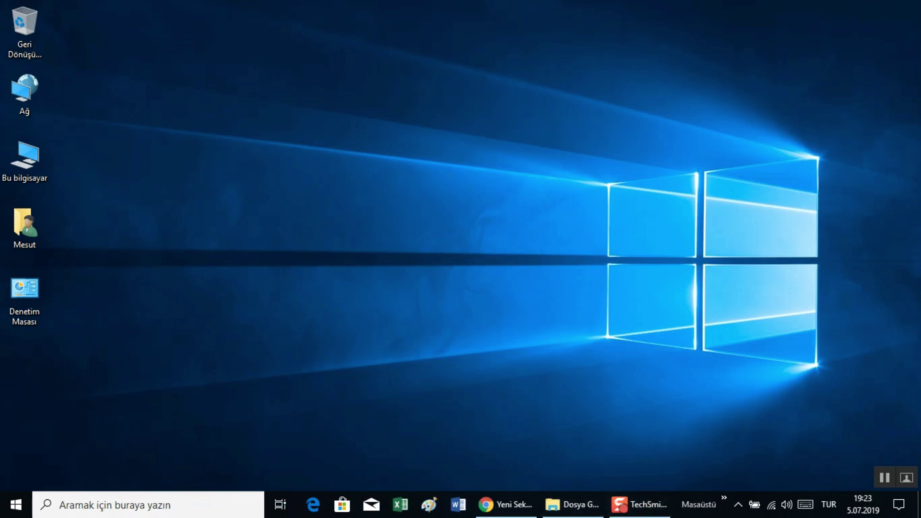
right_click(686, 511)
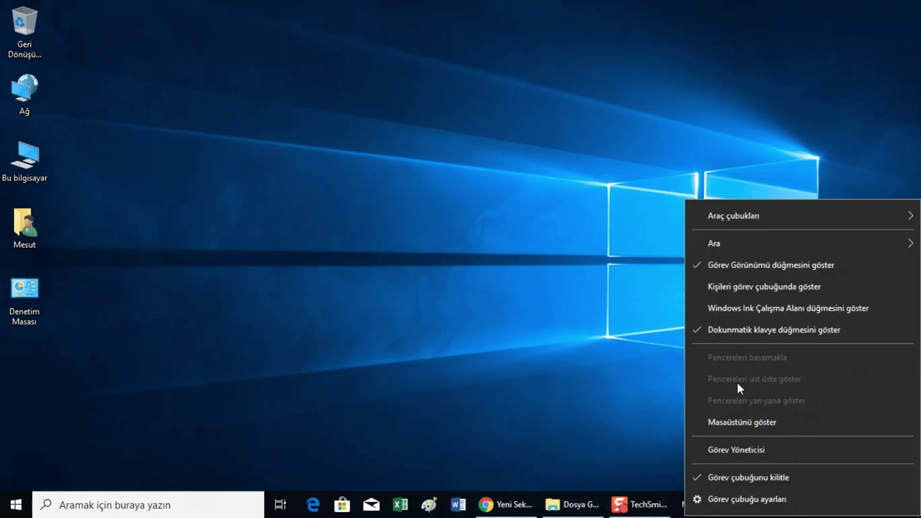
click(750, 270)
Show People on the taskbar, and open and close its panel
right_click(685, 513)
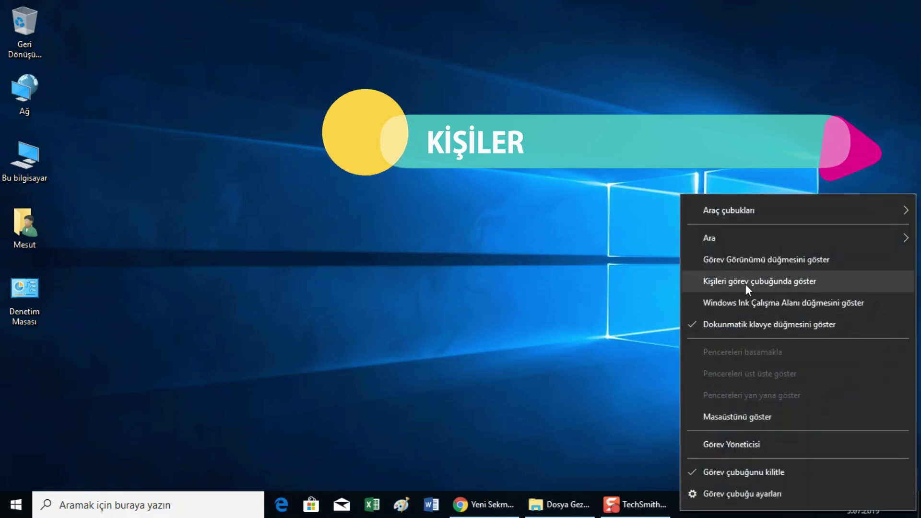
click(783, 281)
click(713, 504)
click(712, 507)
Show the Windows Ink Workspace button on the taskbar and hide the touch keyboard button
right_click(652, 508)
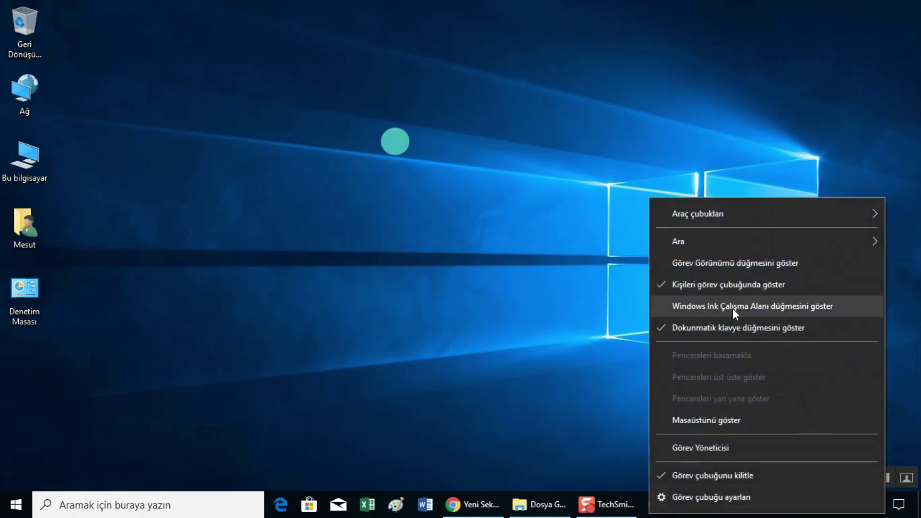
click(747, 307)
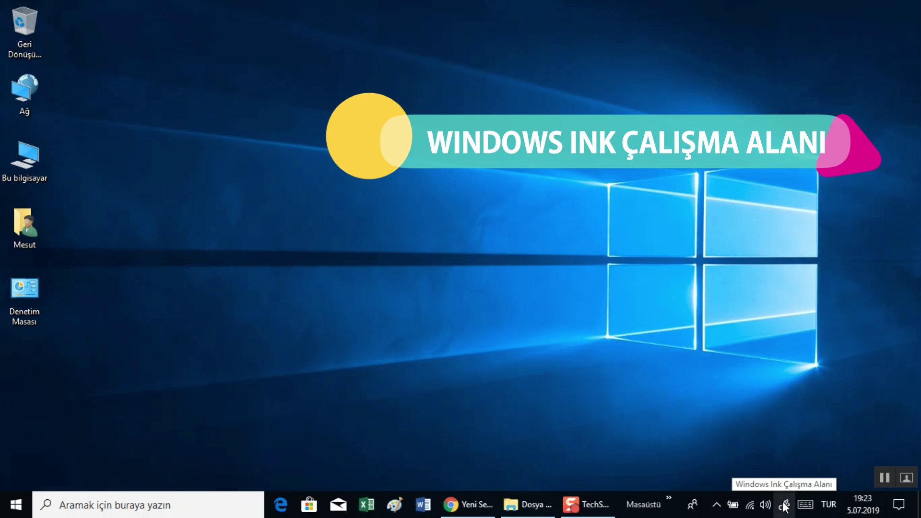
right_click(648, 517)
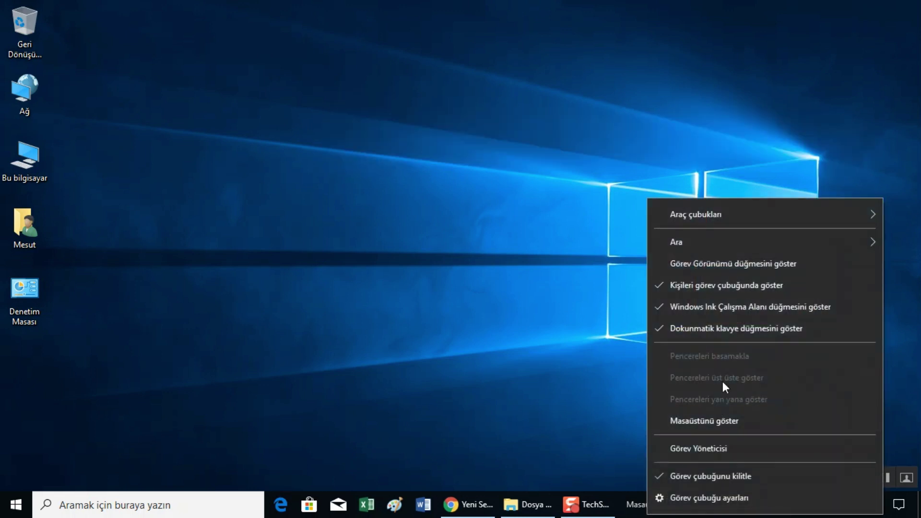
click(725, 332)
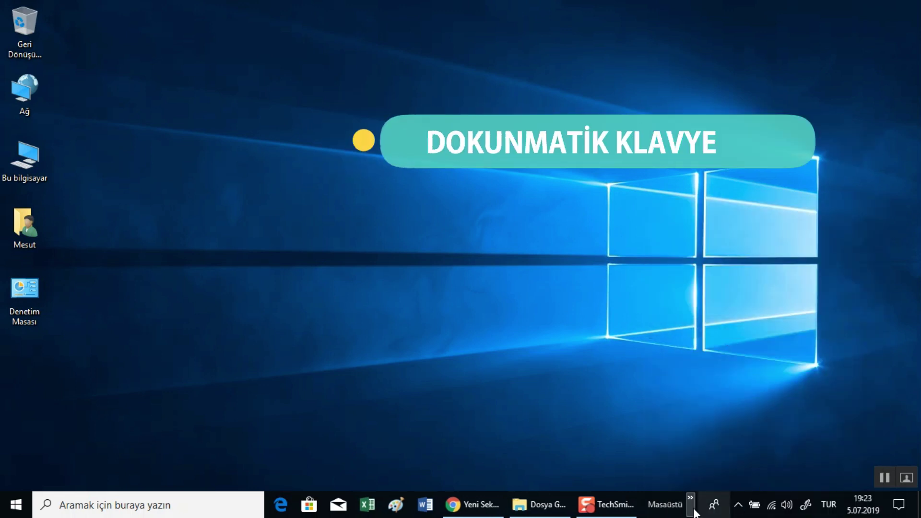
Show the touch keyboard button on the taskbar, and open and close the touch keyboard
right_click(663, 516)
click(709, 324)
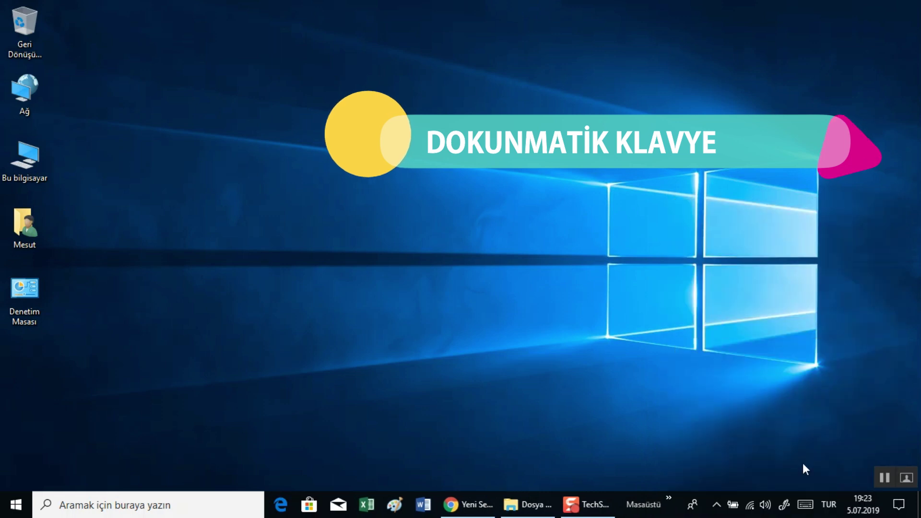
click(807, 505)
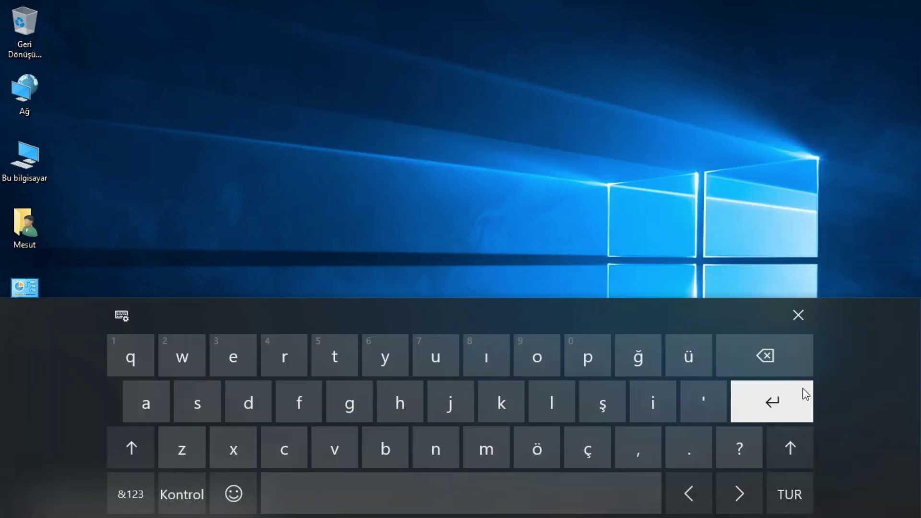
click(805, 316)
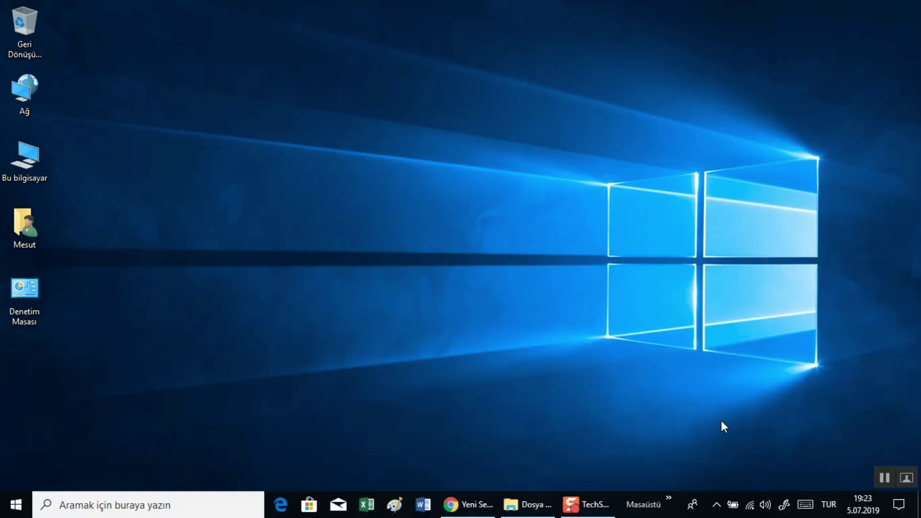
Bring up the Chrome window and minimize it with the taskbar's Masaüstünü göster (Show the desktop) command
right_click(643, 514)
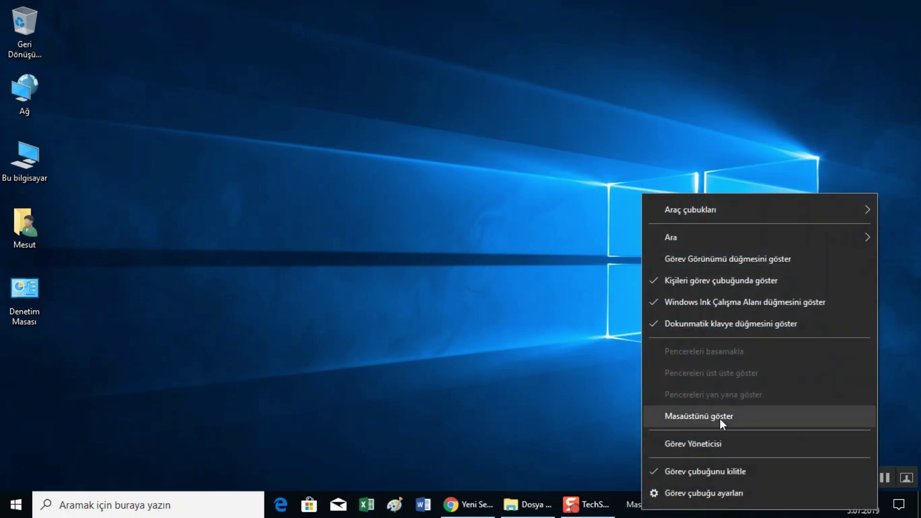
click(574, 511)
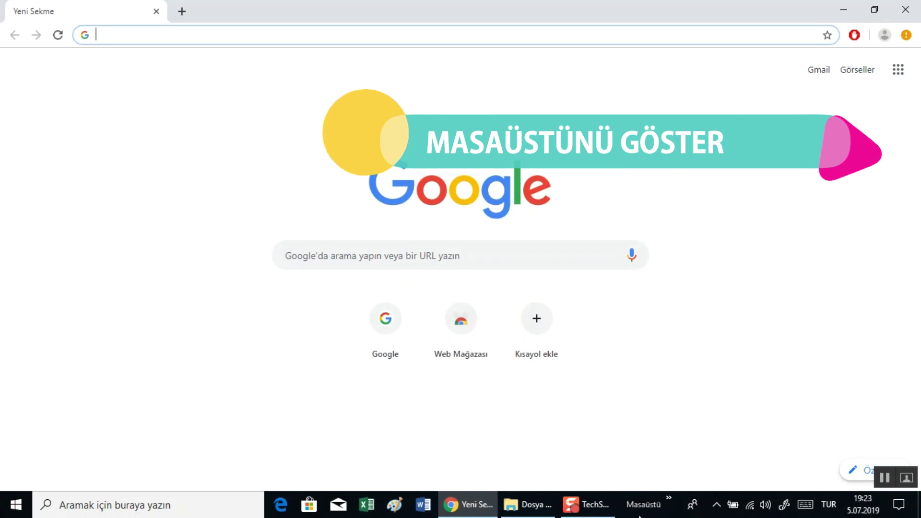
right_click(667, 503)
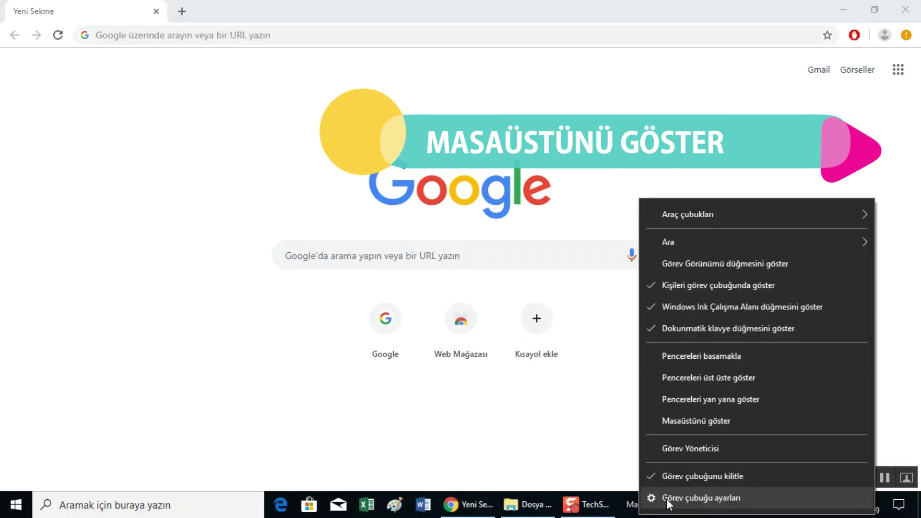
click(695, 422)
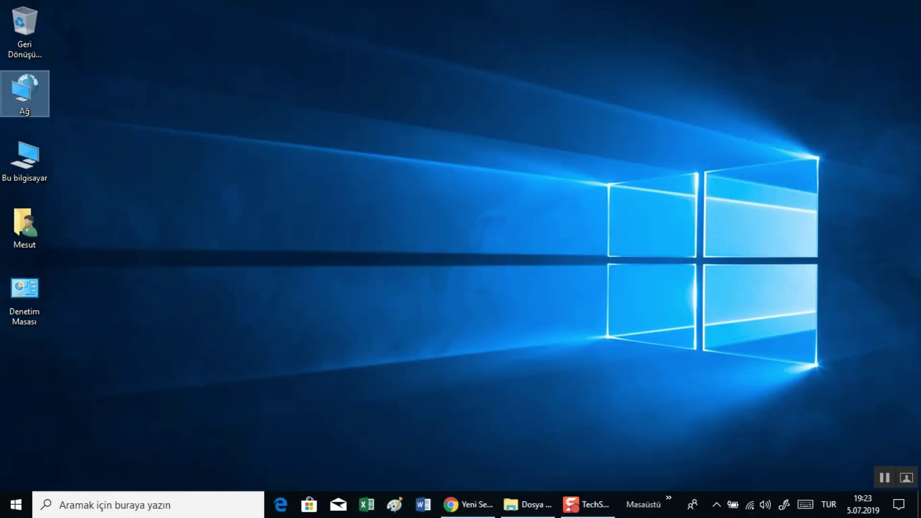
Hide the People, Windows Ink Workspace and touch keyboard buttons from the taskbar
right_click(638, 504)
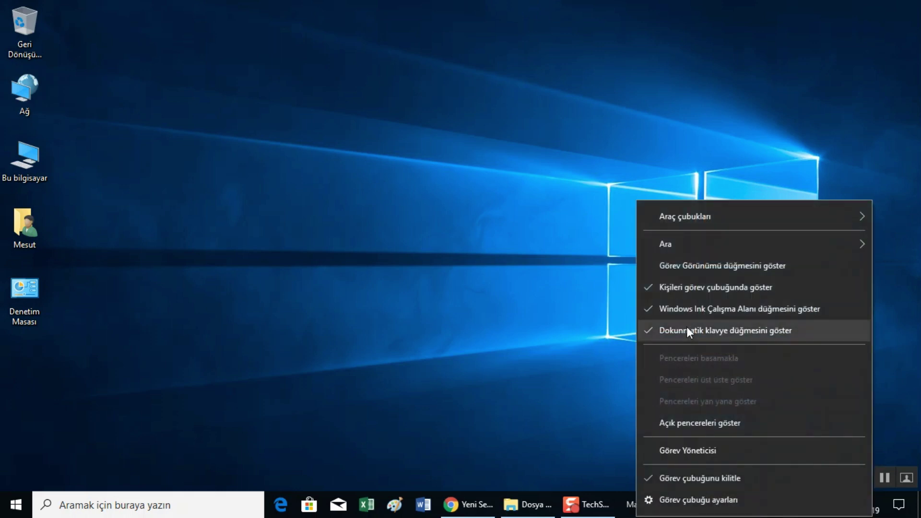
click(692, 290)
right_click(658, 503)
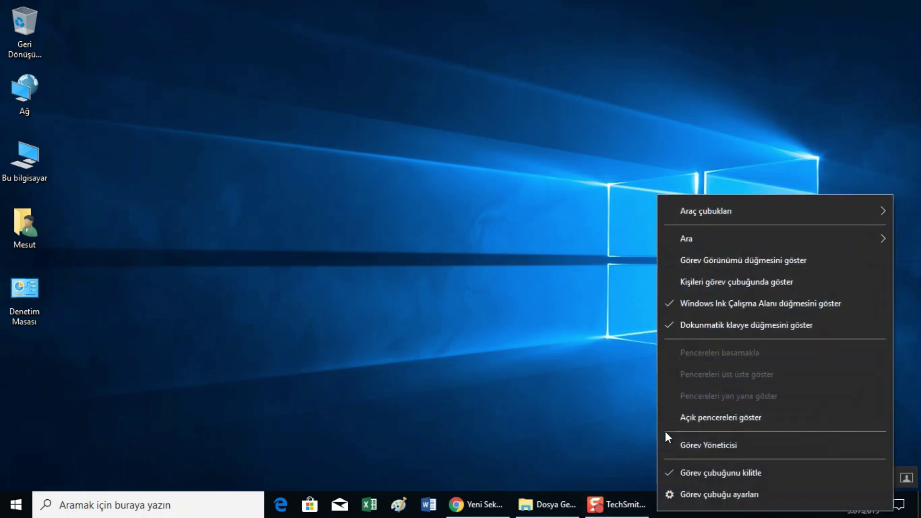
click(708, 303)
right_click(679, 516)
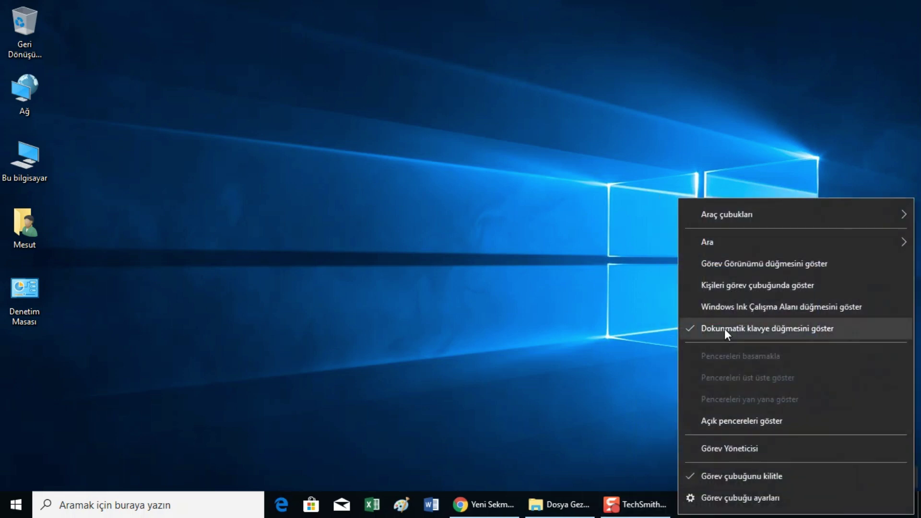
click(724, 329)
Set the taskbar search to show only the search icon, and remove the Masaüstü (Desktop) toolbar
right_click(720, 513)
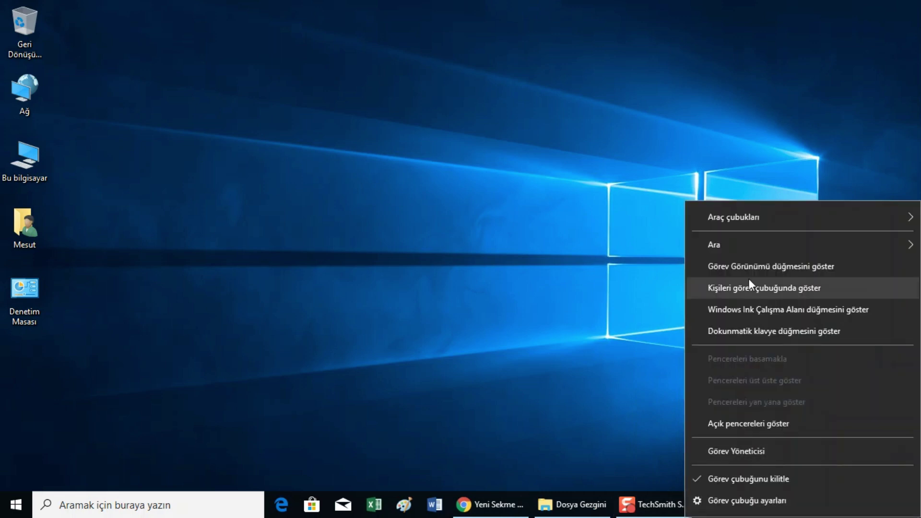
mouse_move(744, 247)
click(606, 273)
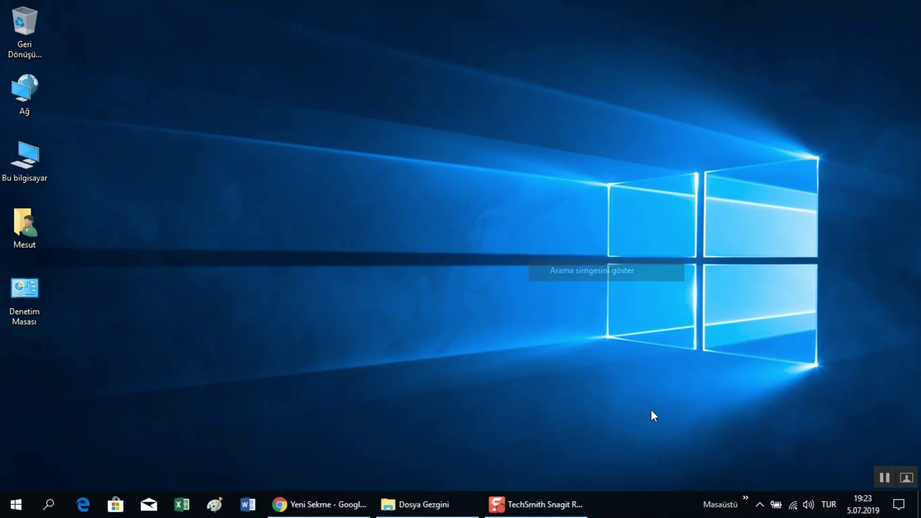
right_click(646, 511)
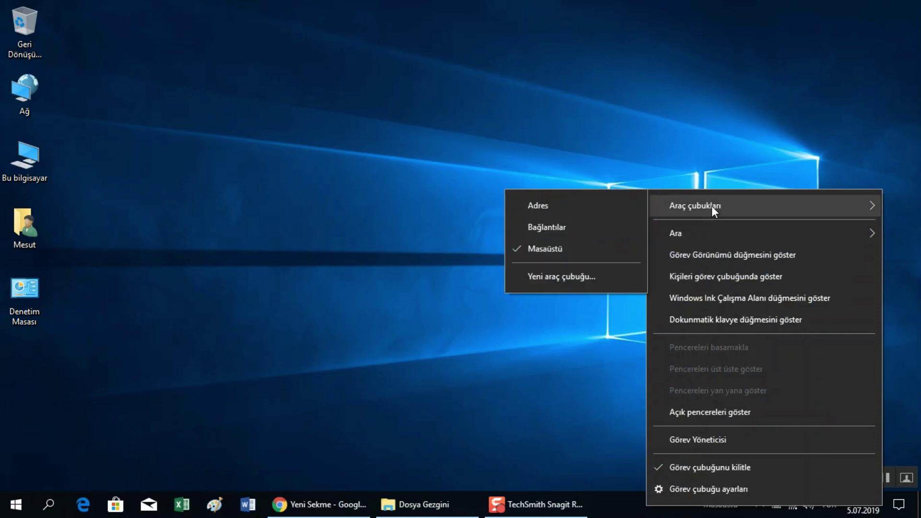
click(591, 250)
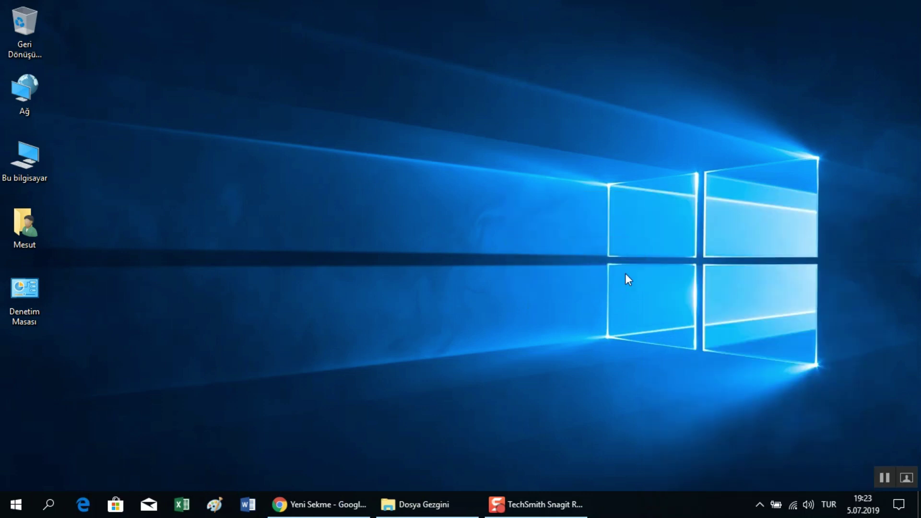
Unlock the taskbar and move it to the left edge of the screen, opening and closing Start there
right_click(648, 511)
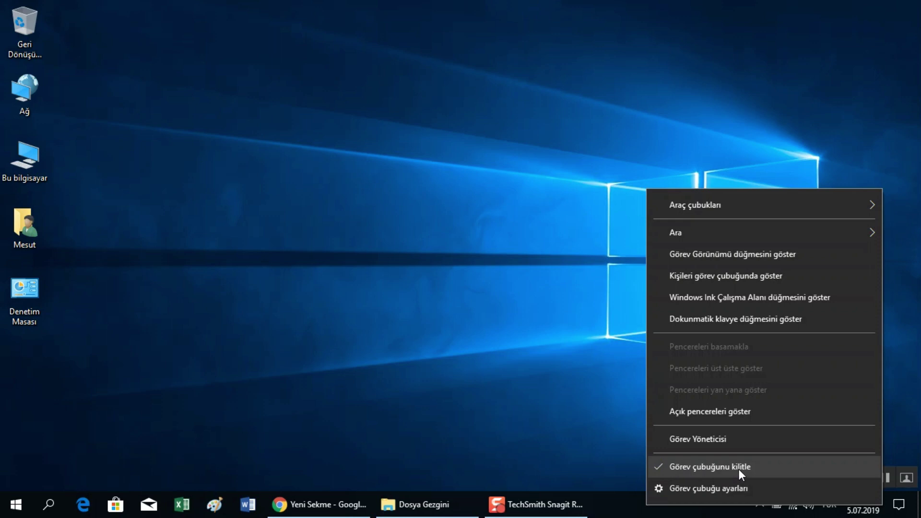
click(717, 472)
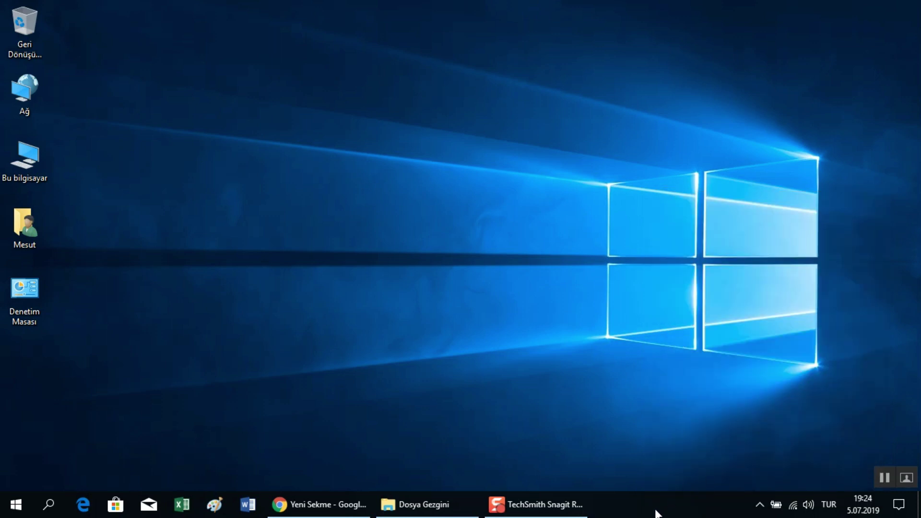
drag(344, 368, 127, 282)
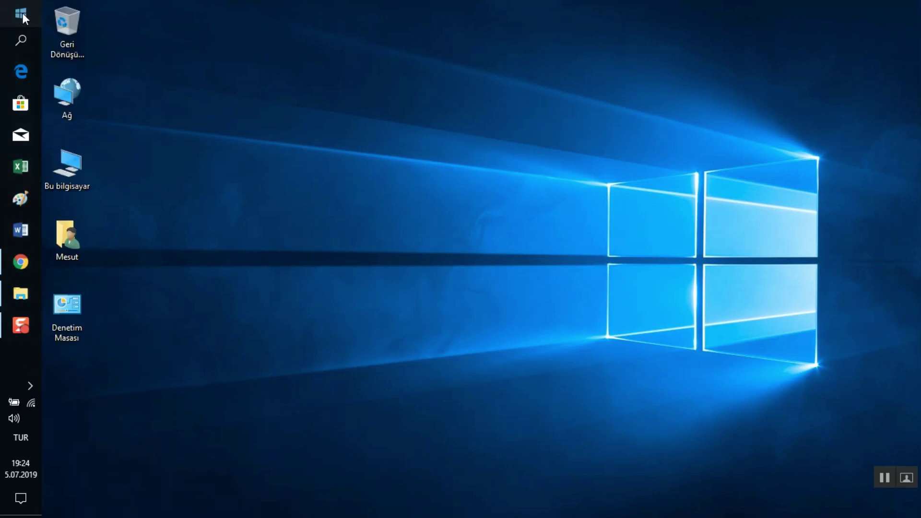
click(21, 13)
click(22, 13)
Move the taskbar back to the bottom edge of the screen and lock it
drag(29, 369, 464, 516)
right_click(667, 515)
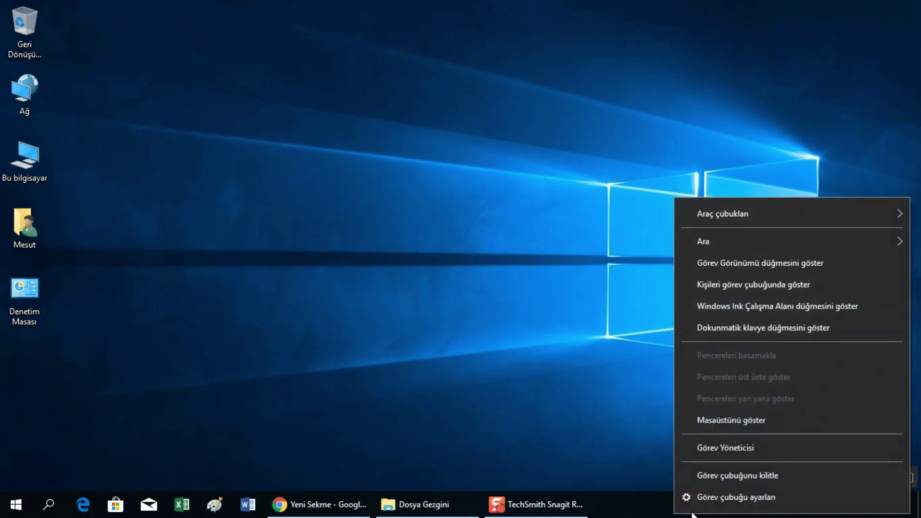
click(758, 475)
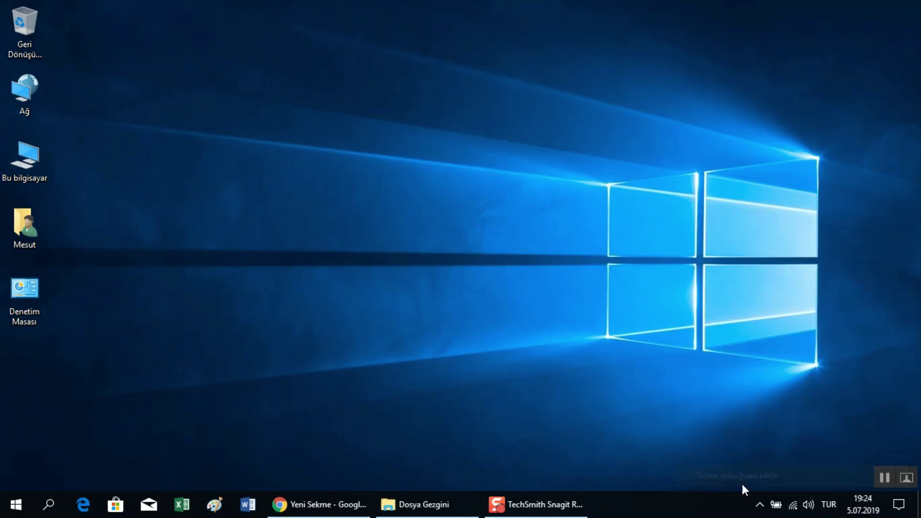
Open the Görev Çubuğu (Taskbar) settings page and check its Görev çubuğunu kilitle (Lock the taskbar) option
right_click(681, 505)
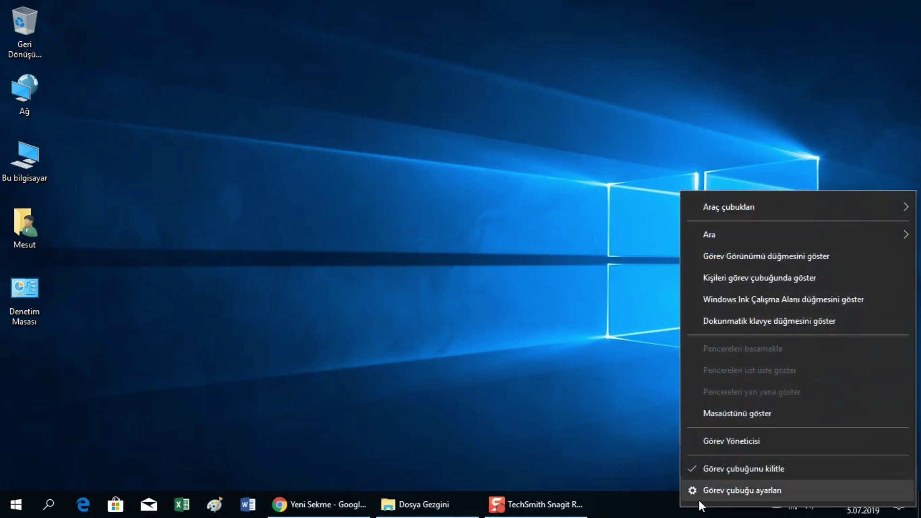
click(729, 490)
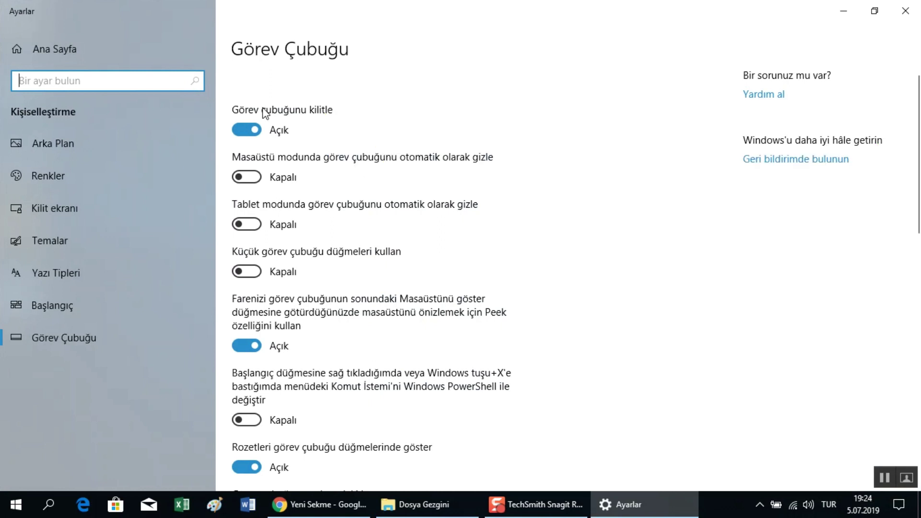
click(254, 133)
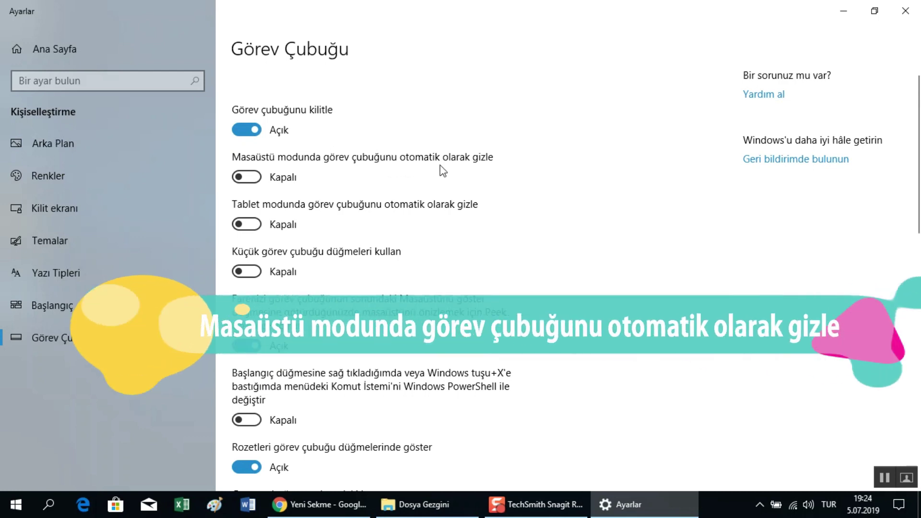
Turn automatic taskbar hiding in desktop mode on and off, and do the same with small taskbar buttons
click(276, 181)
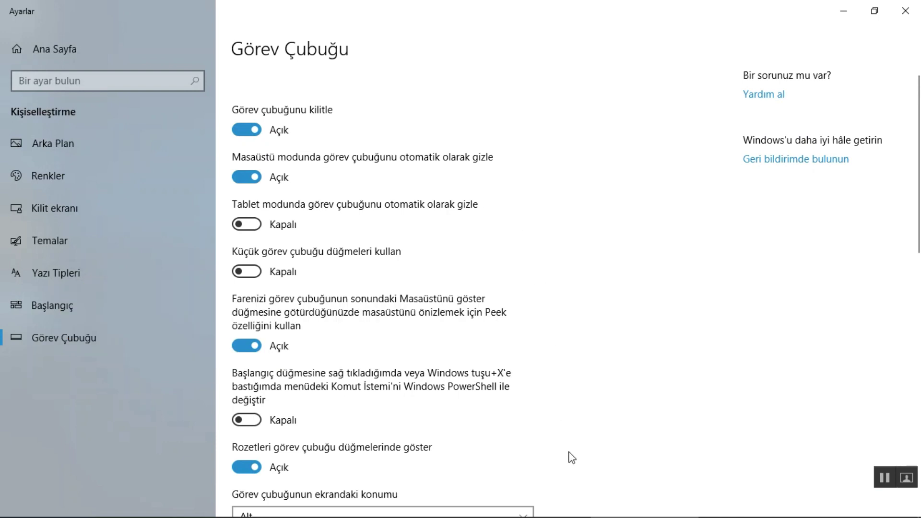
mouse_move(585, 511)
click(247, 177)
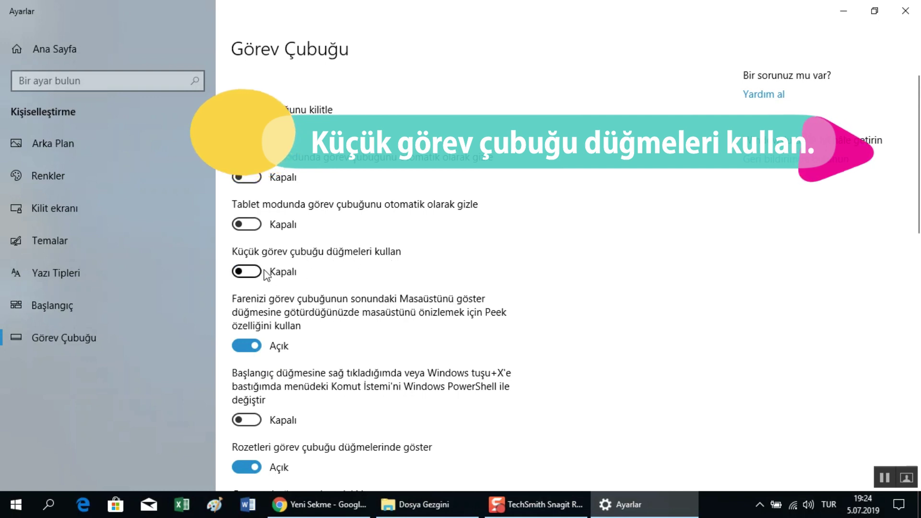
click(249, 271)
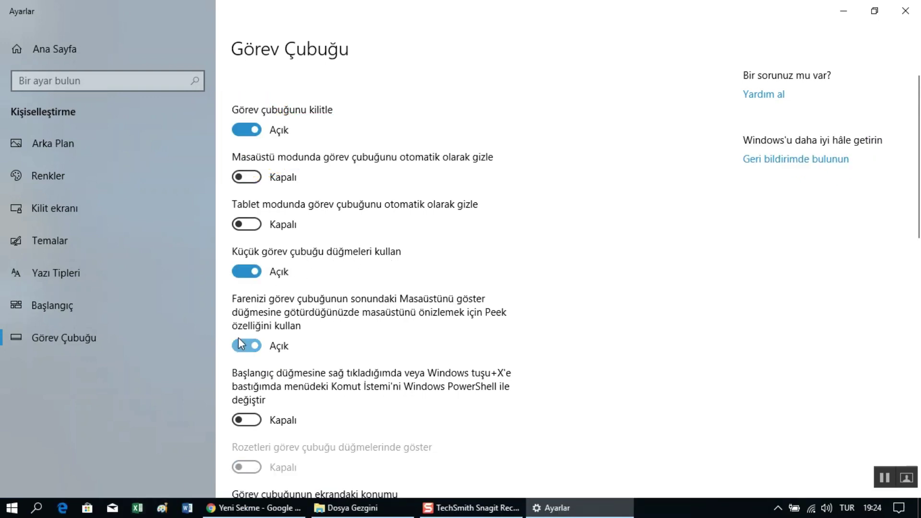
click(246, 272)
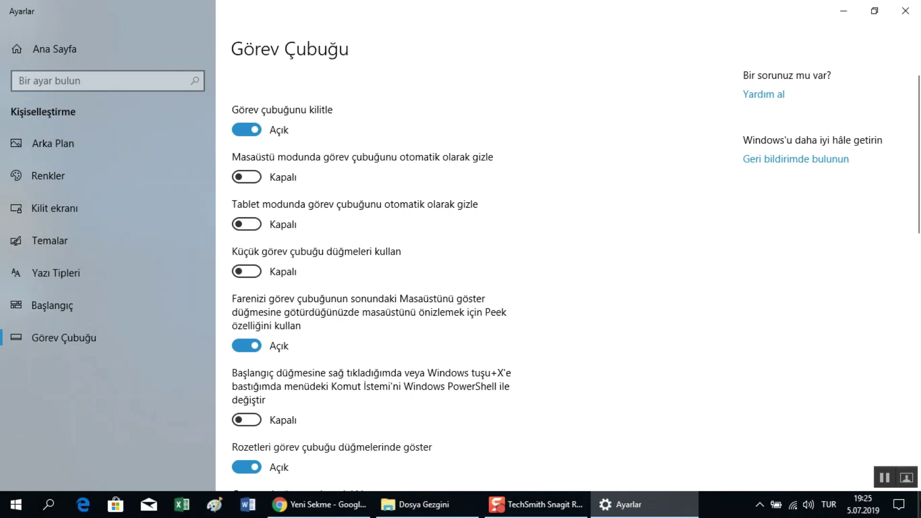
Try the Peek desktop preview at the end of the taskbar, turning its option off and back on
mouse_move(919, 504)
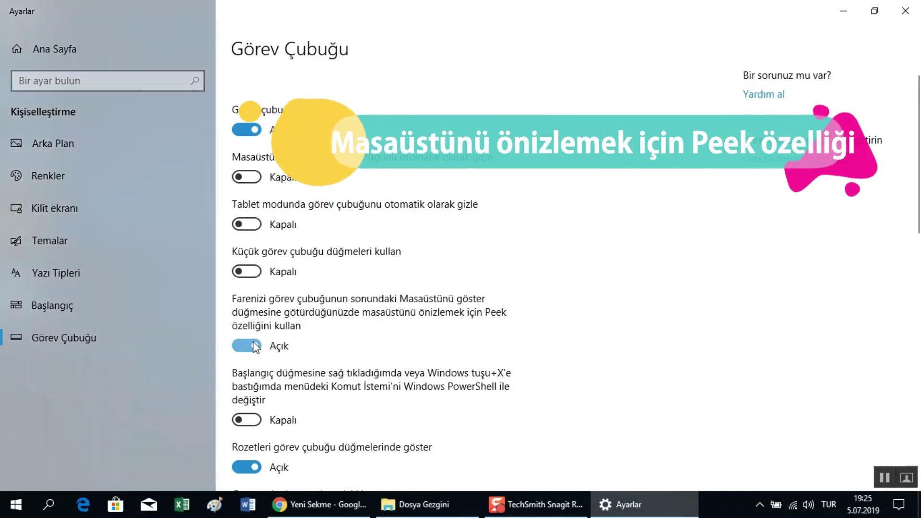
click(254, 345)
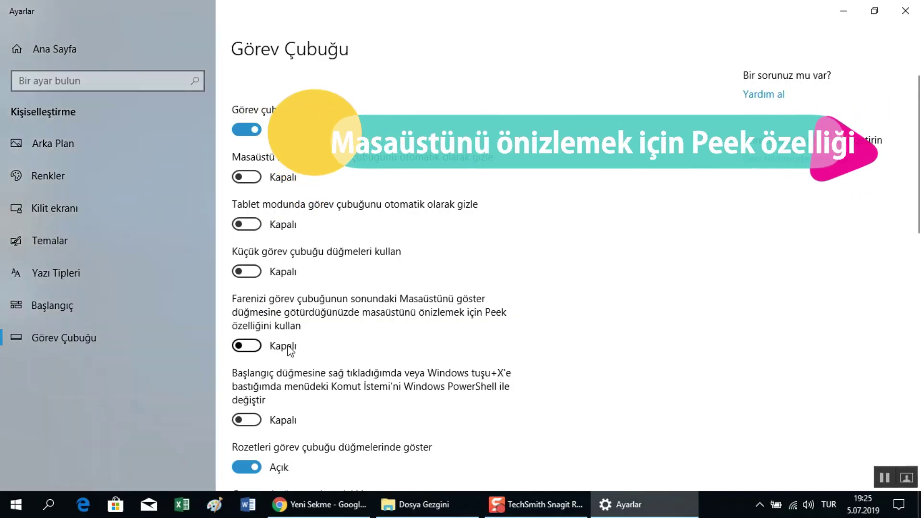
click(247, 346)
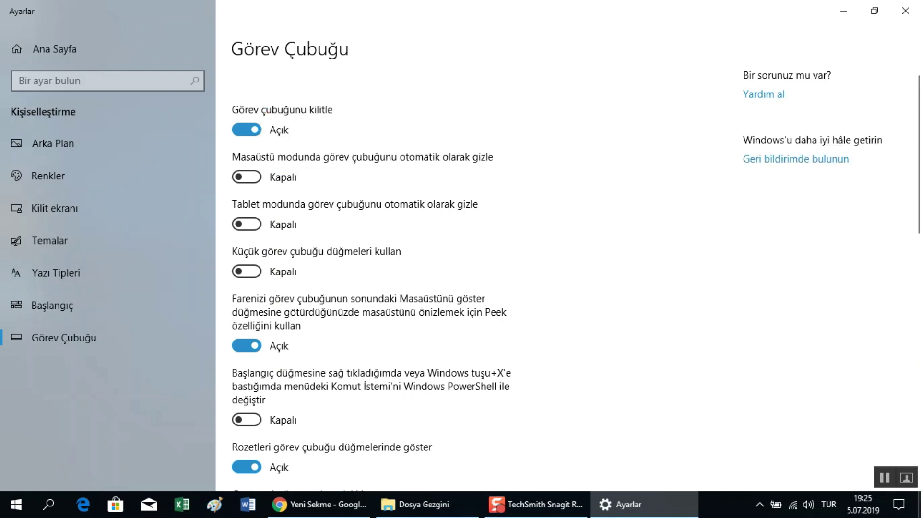
mouse_move(919, 504)
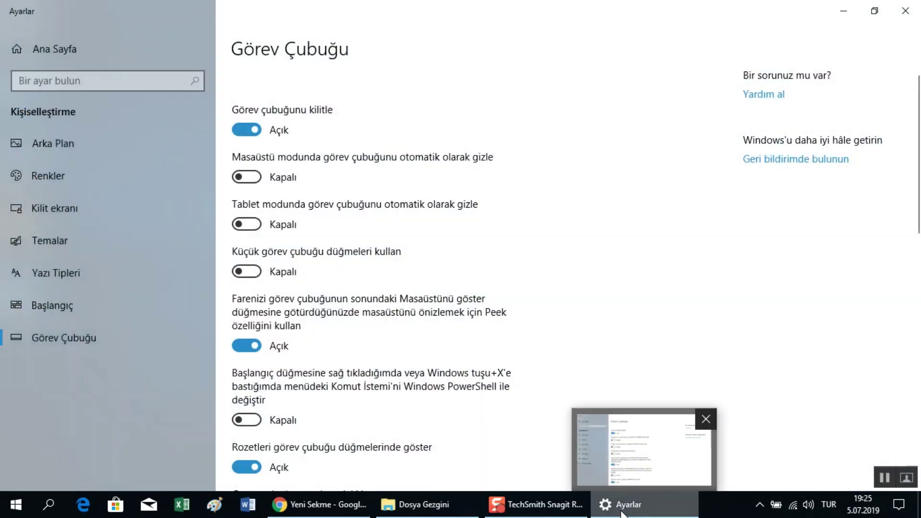
Examine the PowerShell replacement option, and open and close Komut İstemi (Command Prompt) from Start's shortcut menu
scroll(496, 357, down, 2)
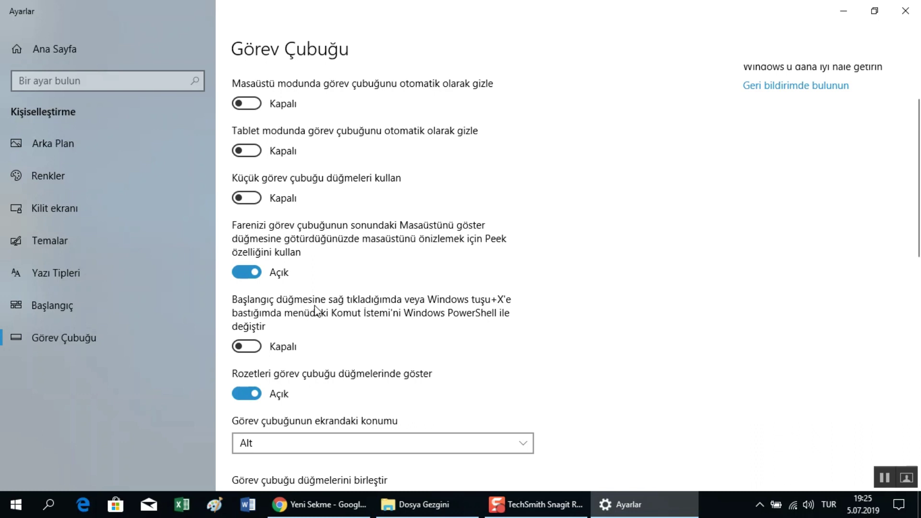
right_click(16, 510)
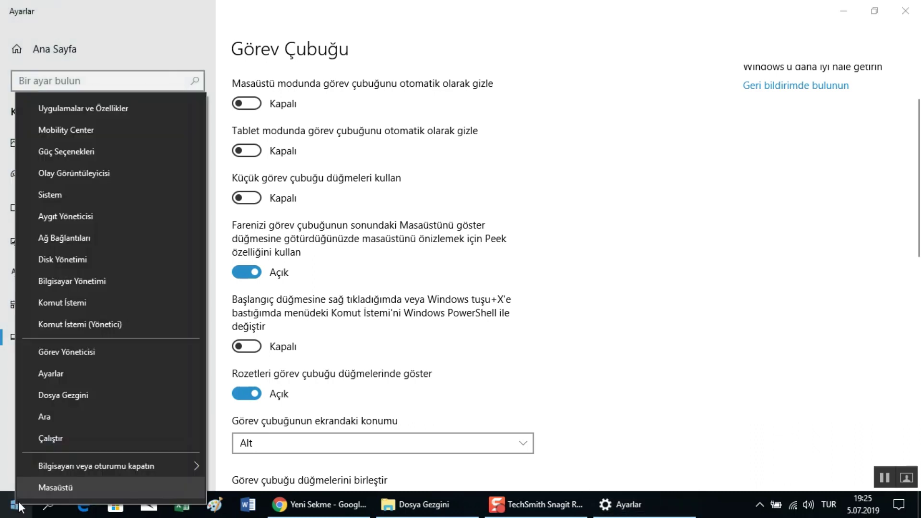
click(75, 304)
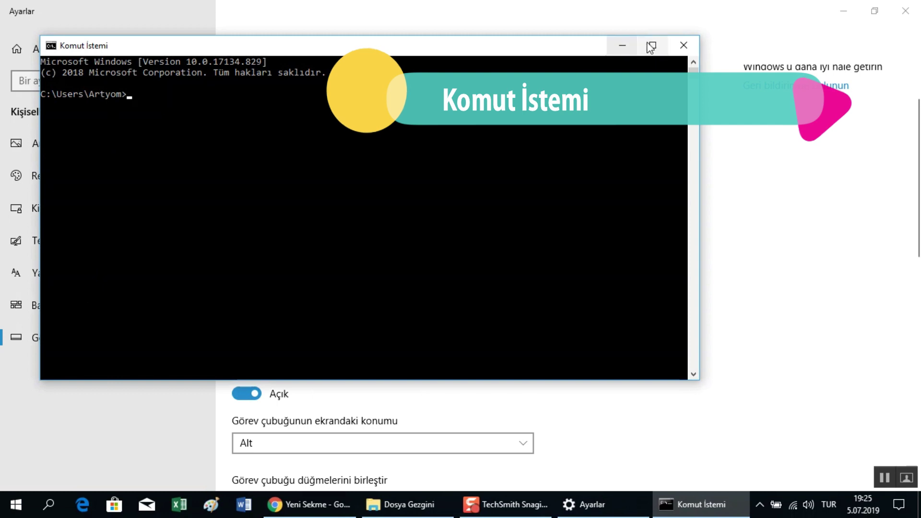
click(683, 44)
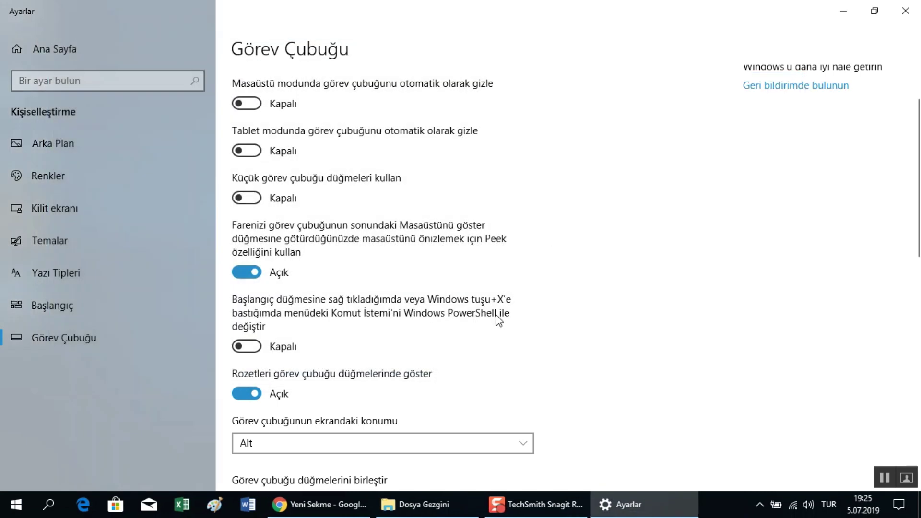
Turn on replacing Command Prompt with Windows PowerShell in Start's shortcut menu
click(252, 347)
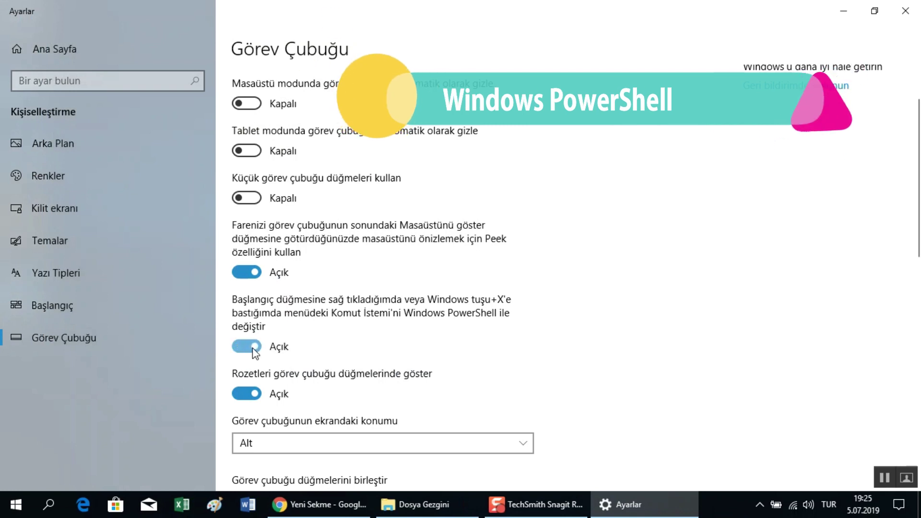
Check the Windows PowerShell entries in Start's shortcut menu and close the menu
right_click(18, 502)
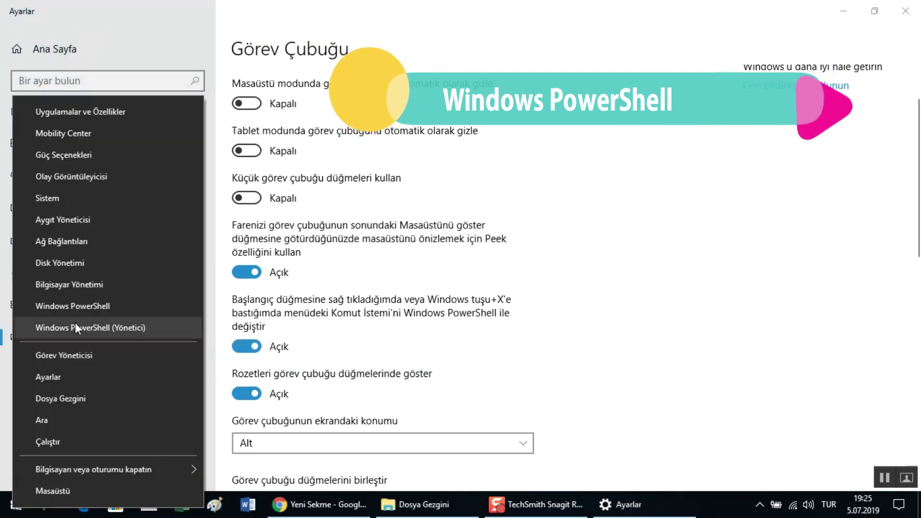
click(376, 345)
Set the taskbar's on-screen position to Sol (left), and return it to Alt (bottom)
scroll(377, 347, down, 1)
scroll(377, 347, down, 3)
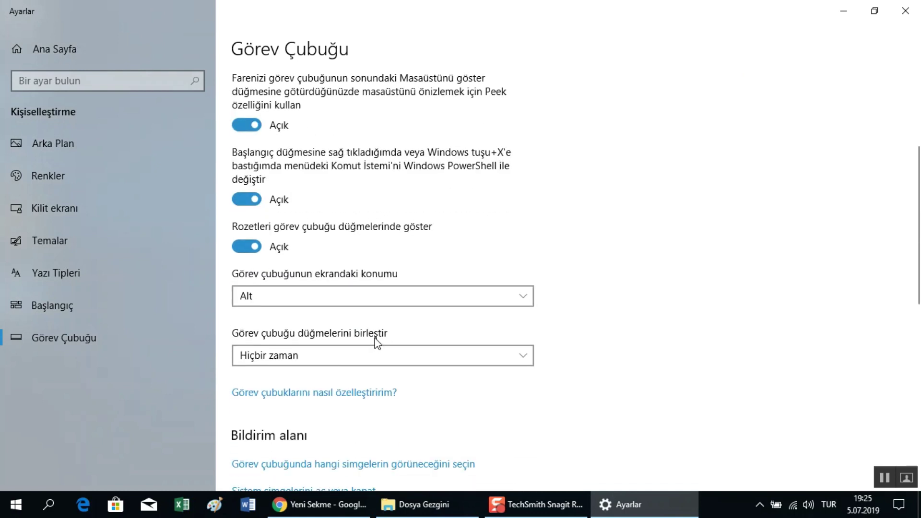
click(377, 295)
click(363, 237)
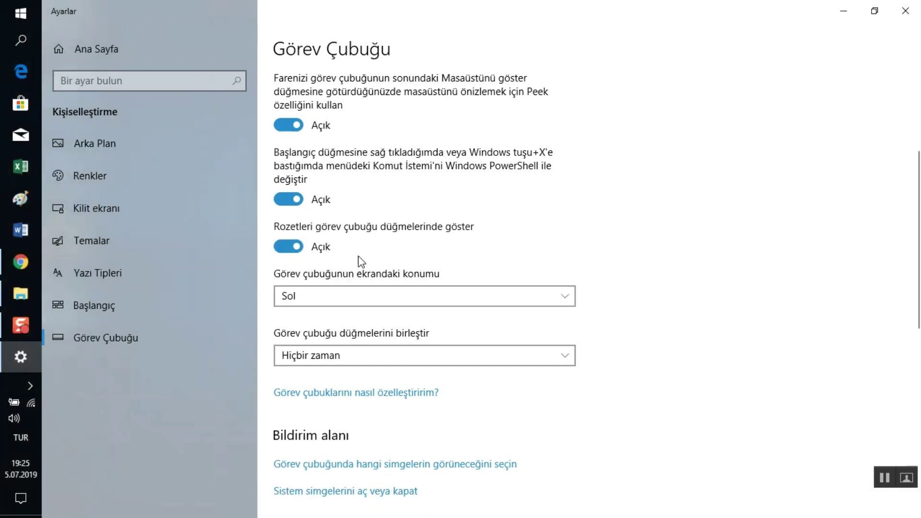
click(355, 298)
click(347, 363)
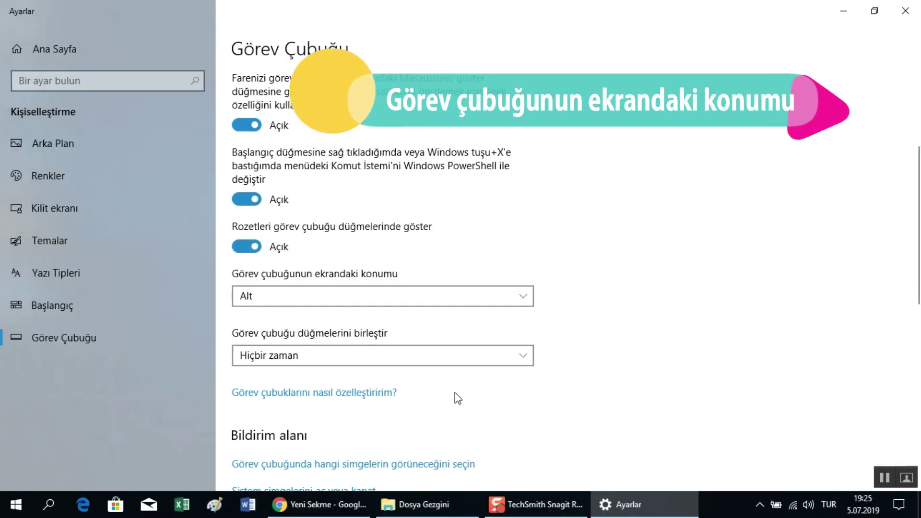
Minimize the settings window, pin Acrobat Reader DC from Start to the taskbar, and place its icon between Excel and Paint
scroll(456, 398, down, 3)
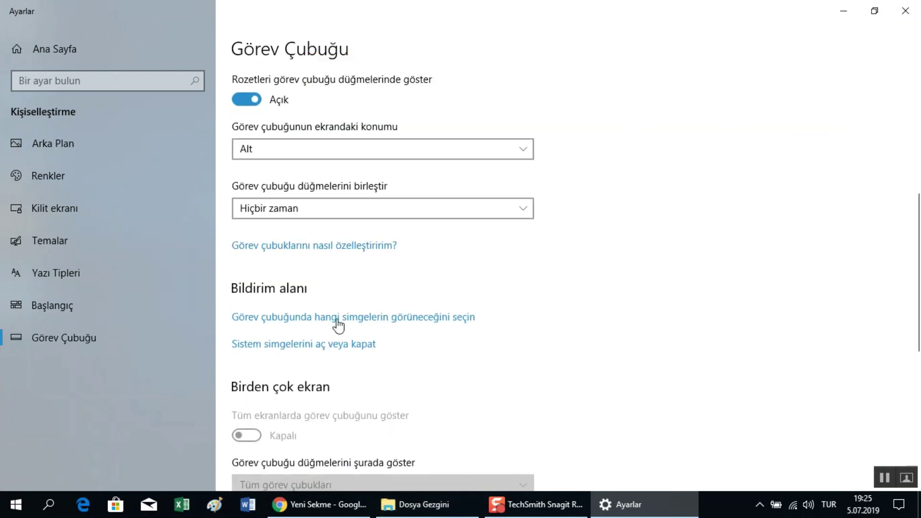
click(844, 12)
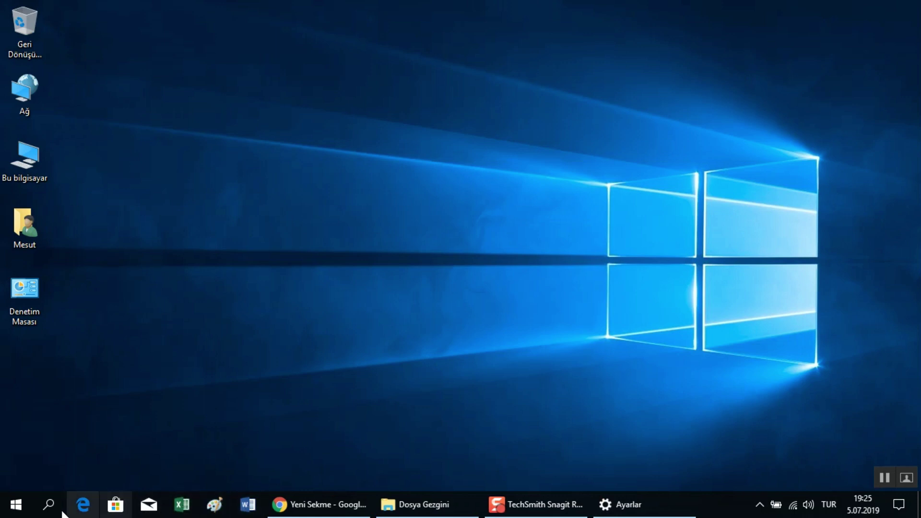
click(16, 505)
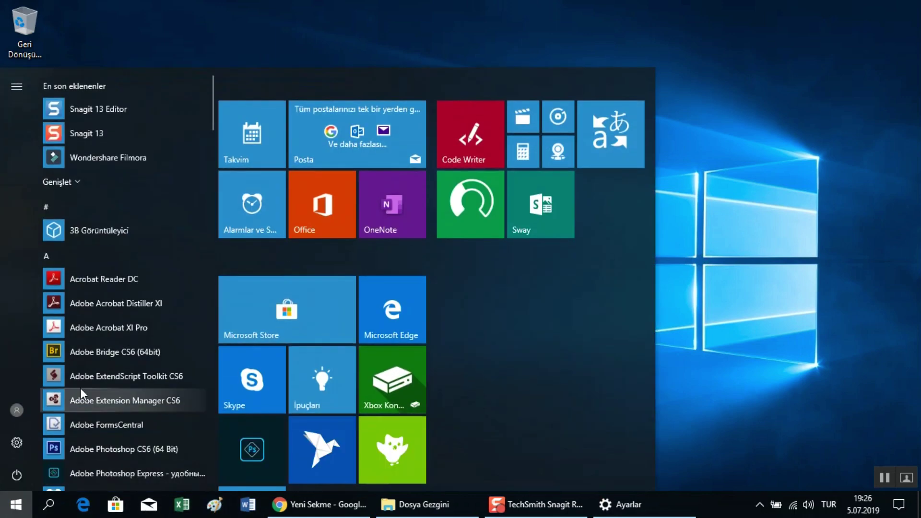
right_click(100, 276)
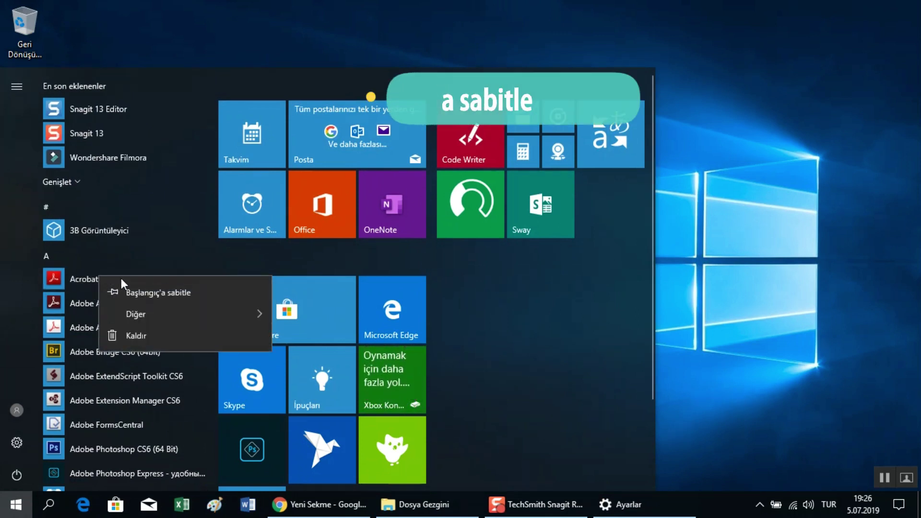
mouse_move(237, 314)
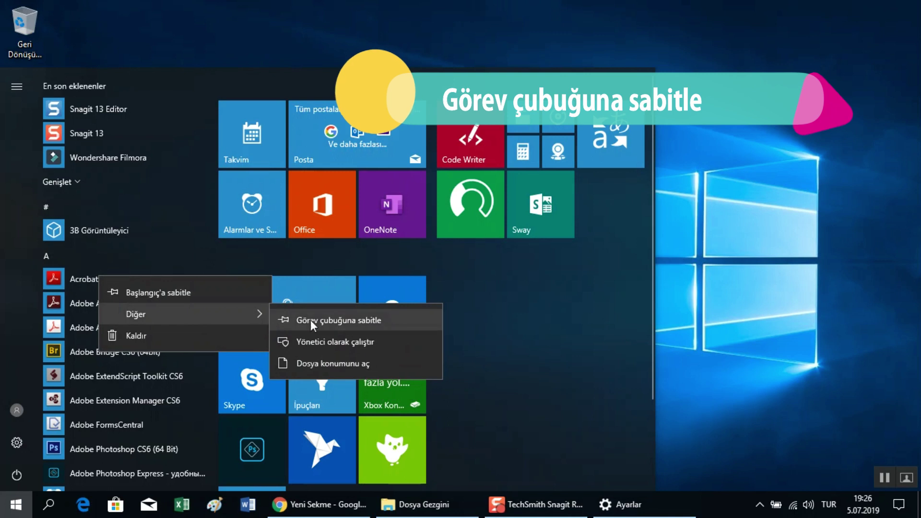
click(372, 320)
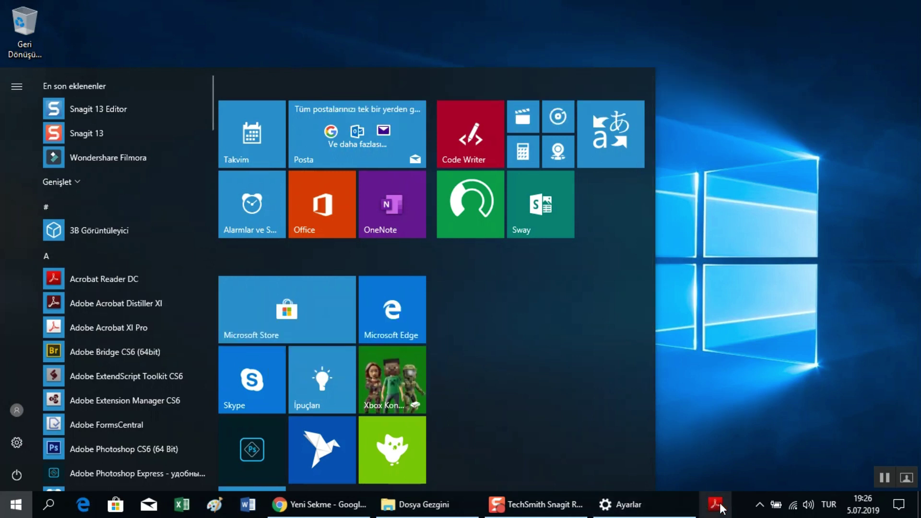
click(721, 450)
mouse_move(715, 504)
mouse_down()
mouse_move(276, 504)
mouse_move(245, 514)
mouse_move(218, 506)
mouse_up()
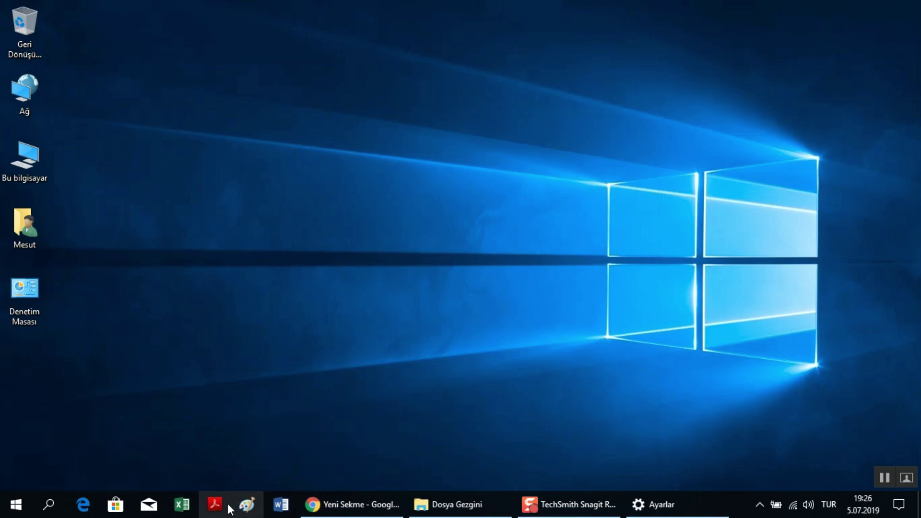
Unpin Mail from the taskbar
right_click(152, 502)
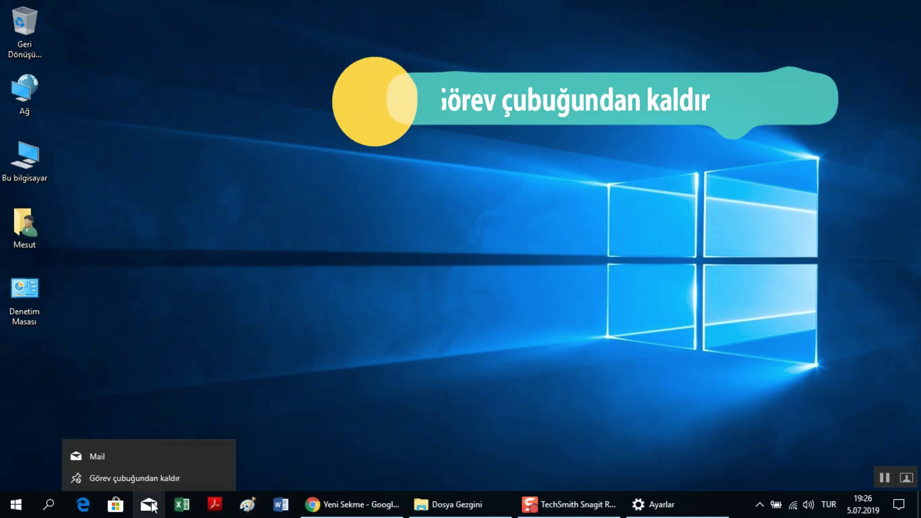
click(153, 476)
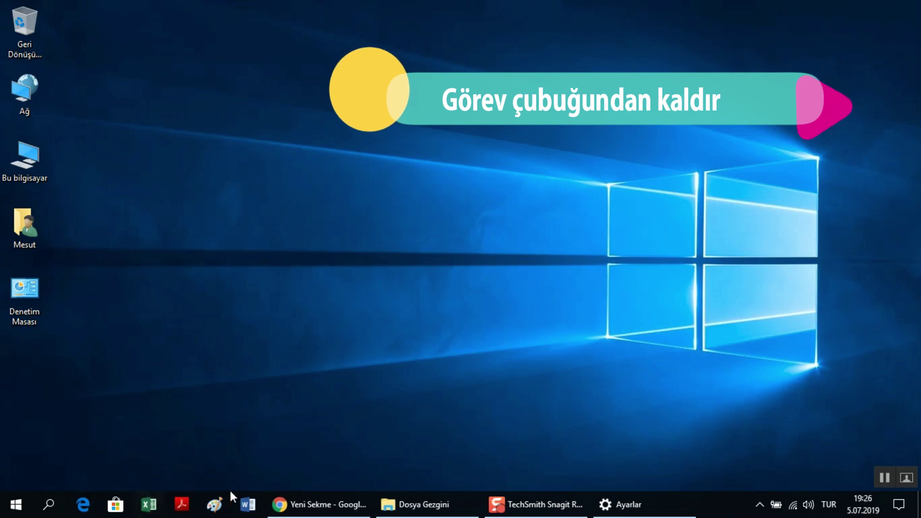
Return to the taskbar settings and open Sistem simgelerini aç veya kapat (turn system icons on or off) for the notification area
click(629, 505)
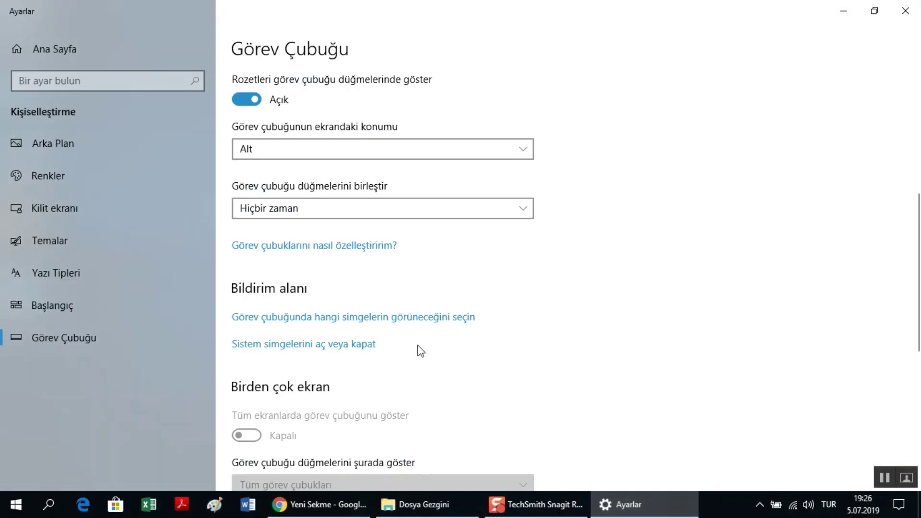
scroll(420, 351, down, 3)
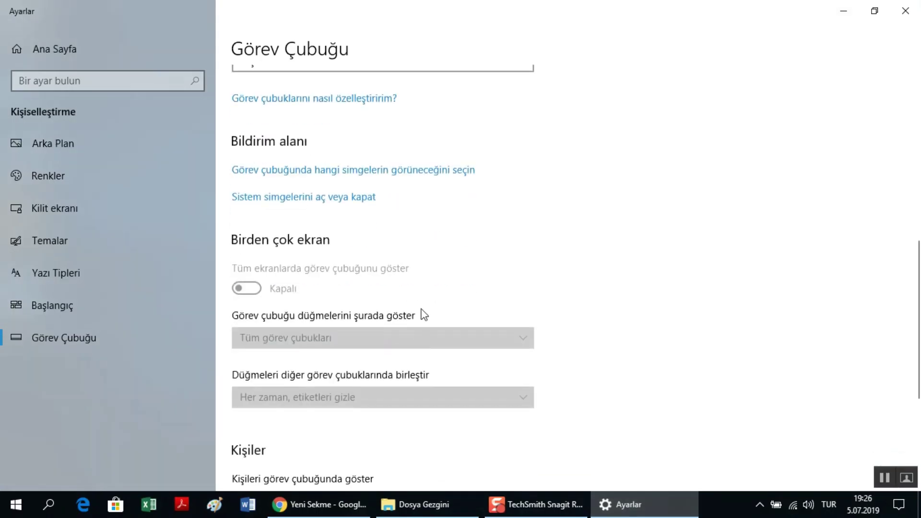
scroll(423, 313, up, 2)
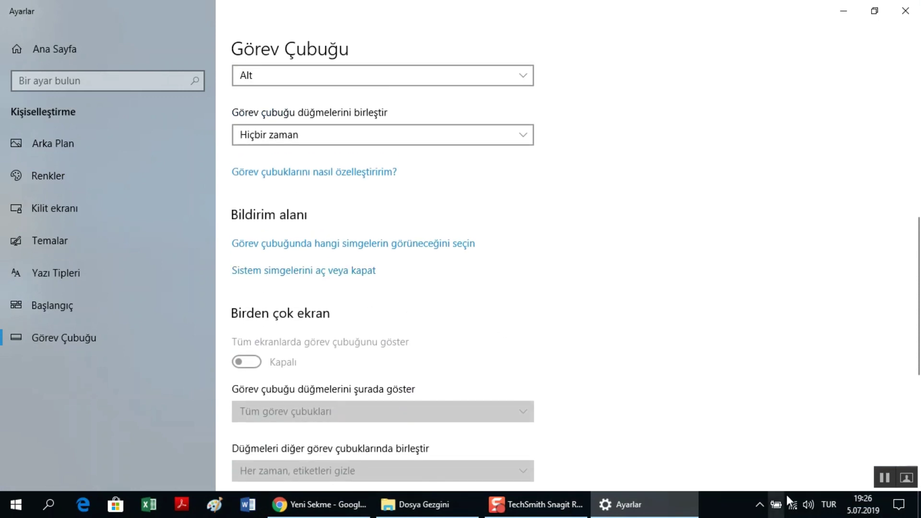
click(366, 271)
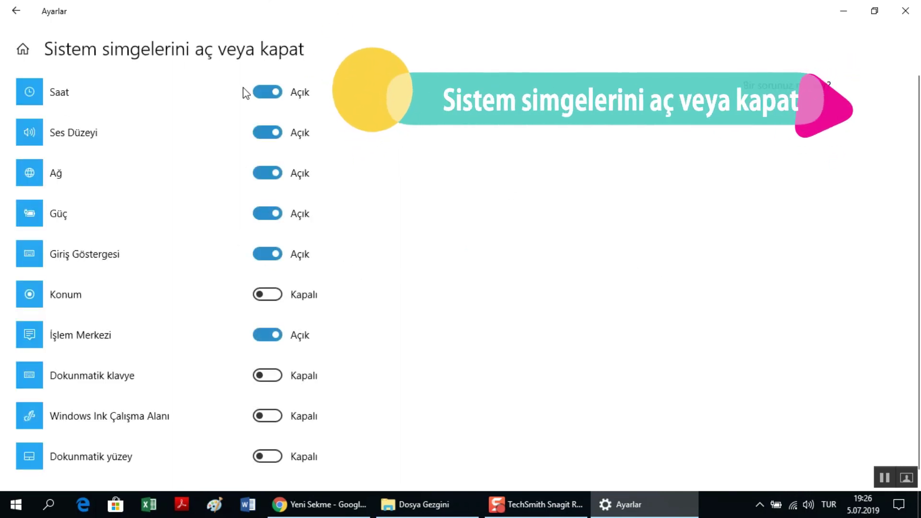
Turn the Saat (clock) and Ağ (network) system icons off and back on
click(268, 93)
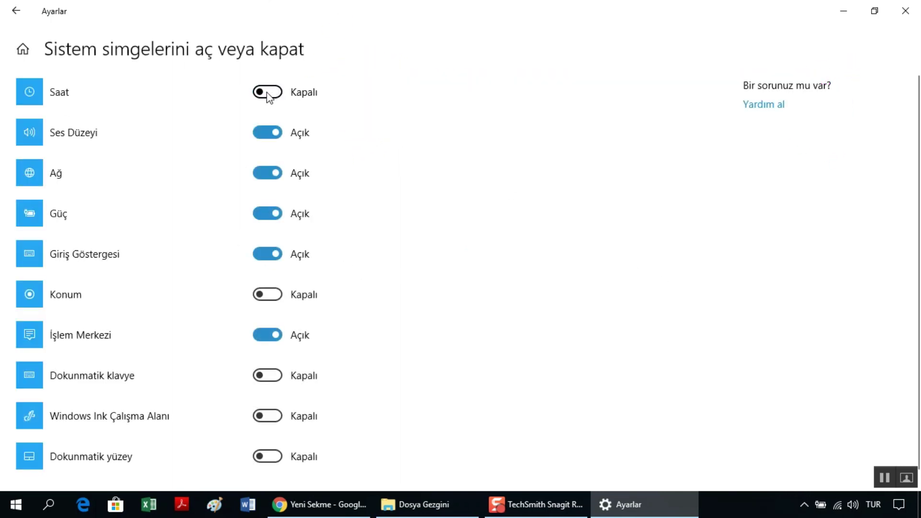
click(264, 175)
click(265, 175)
click(267, 91)
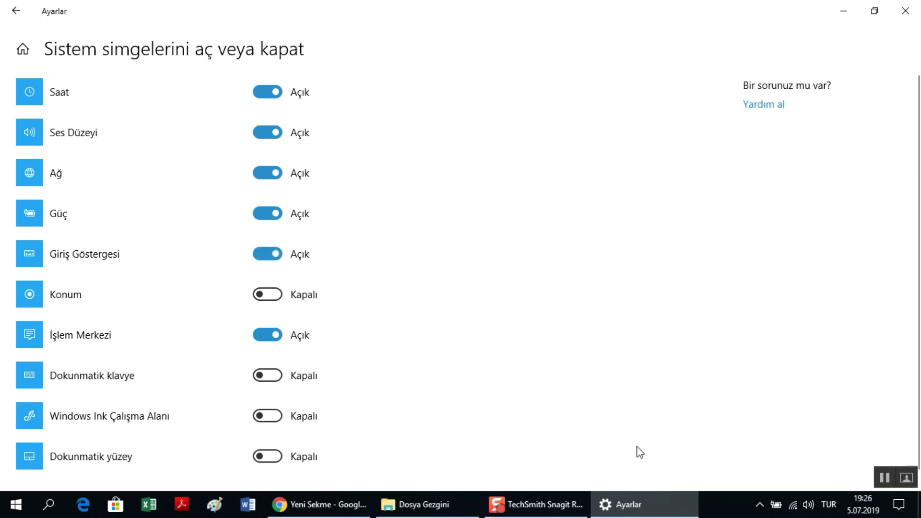
mouse_move(652, 515)
mouse_move(555, 508)
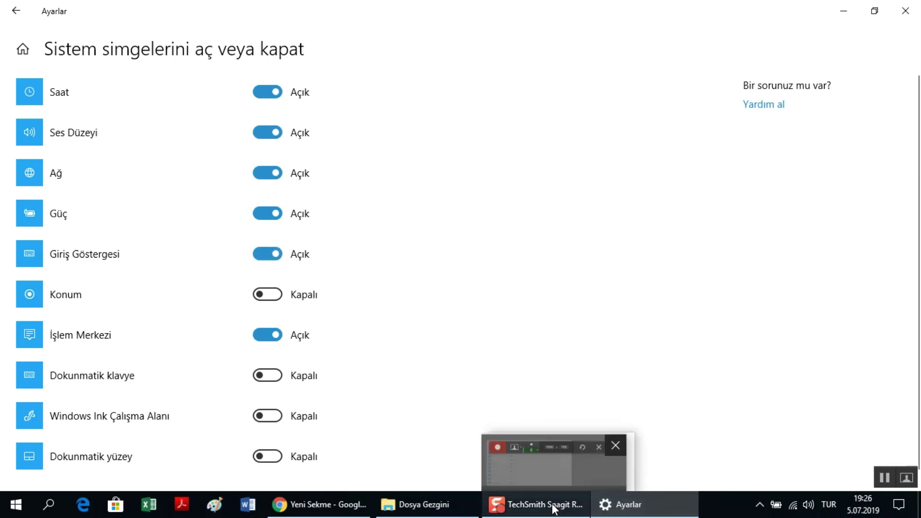